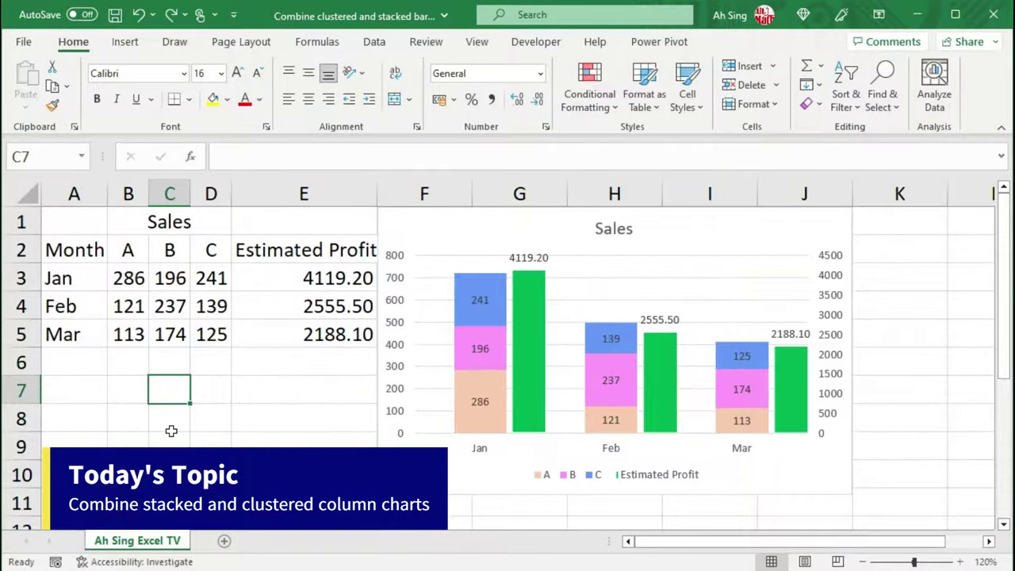
Step: Remove the finished example Sales combo chart, leaving only the Jan–Mar sales table
key(ctrl+z)
key(ctrl+z)
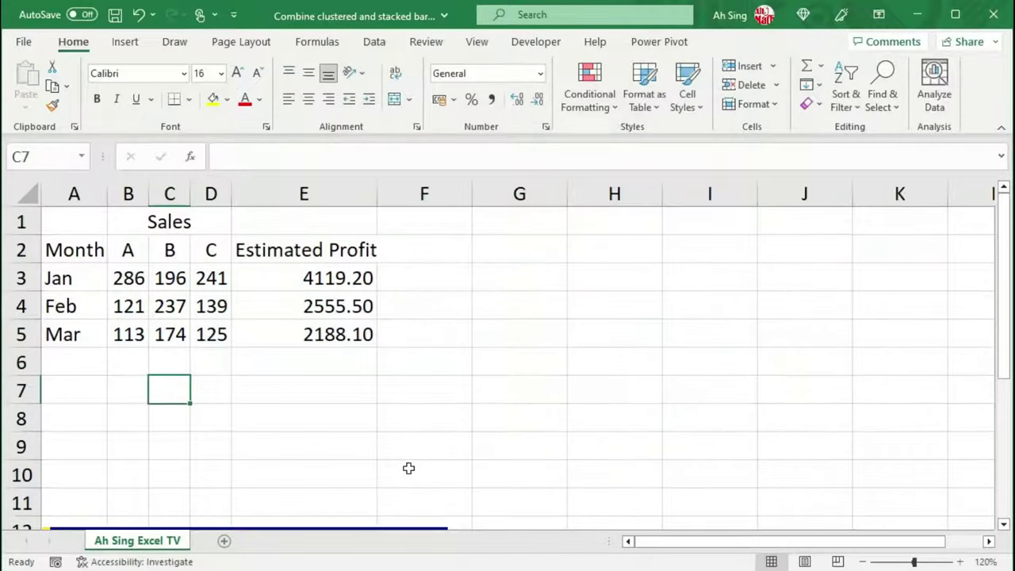
Step: Insert a stacked column chart from the month and A, B, C figures in A2:D5
click(210, 416)
drag(74, 250, 204, 335)
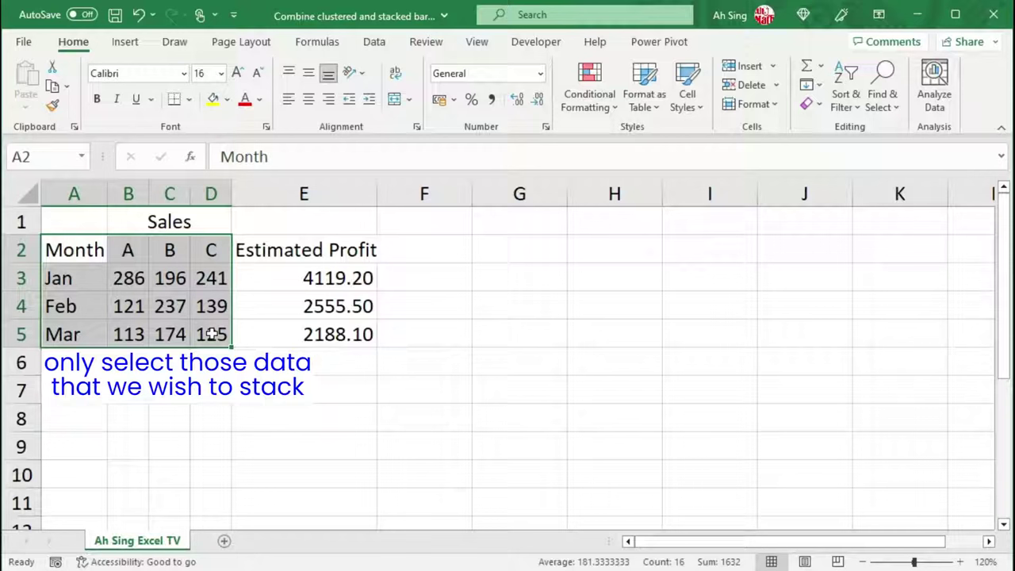
click(125, 42)
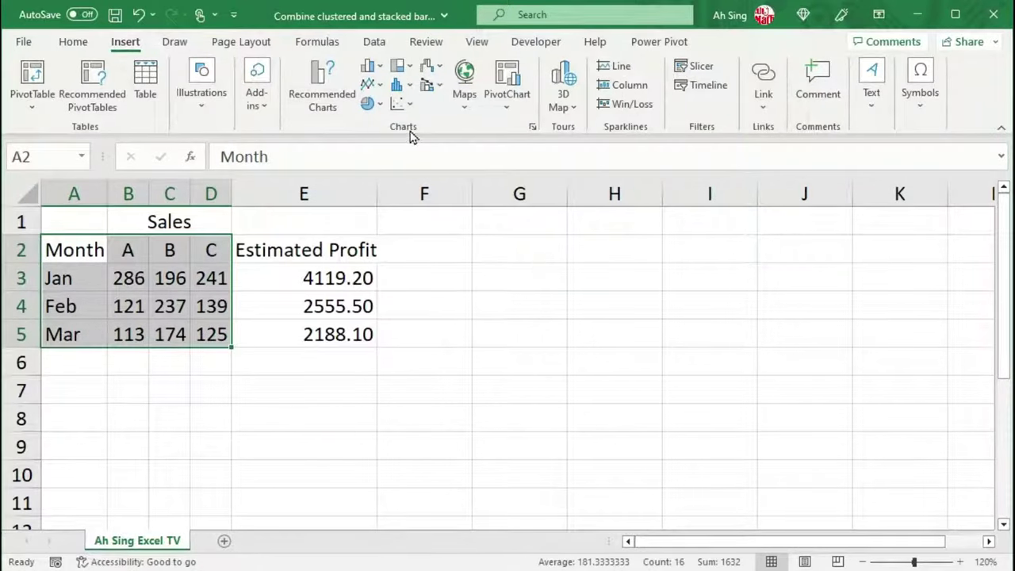
click(373, 70)
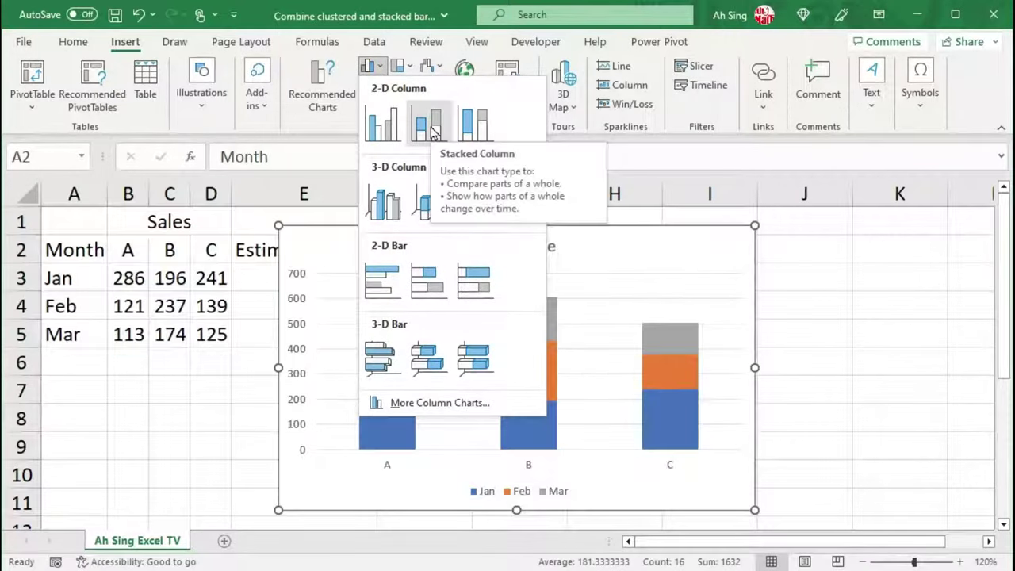
click(433, 127)
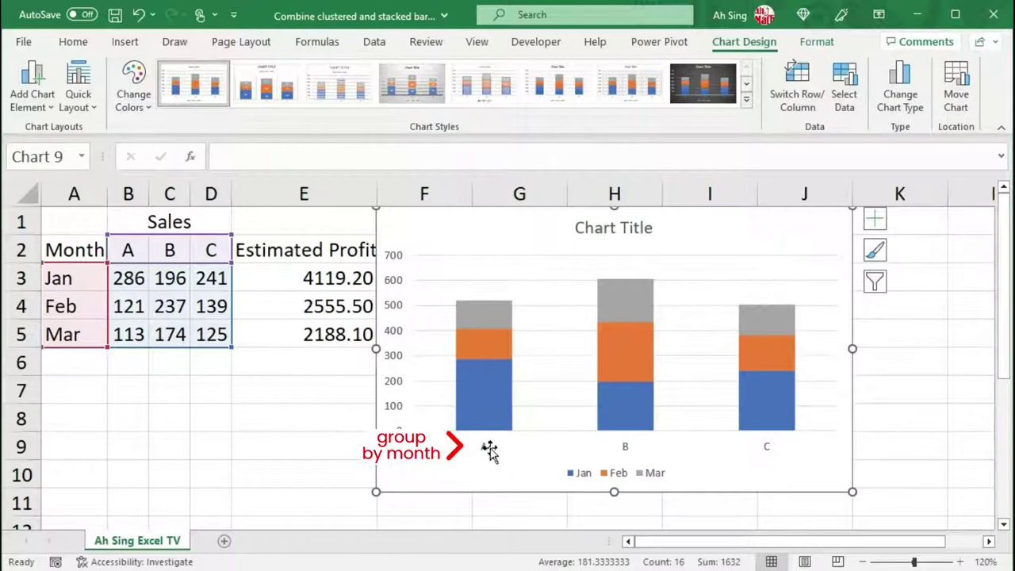
Step: Switch rows and columns in the chart's data source so months become the categories
right_click(453, 223)
click(525, 458)
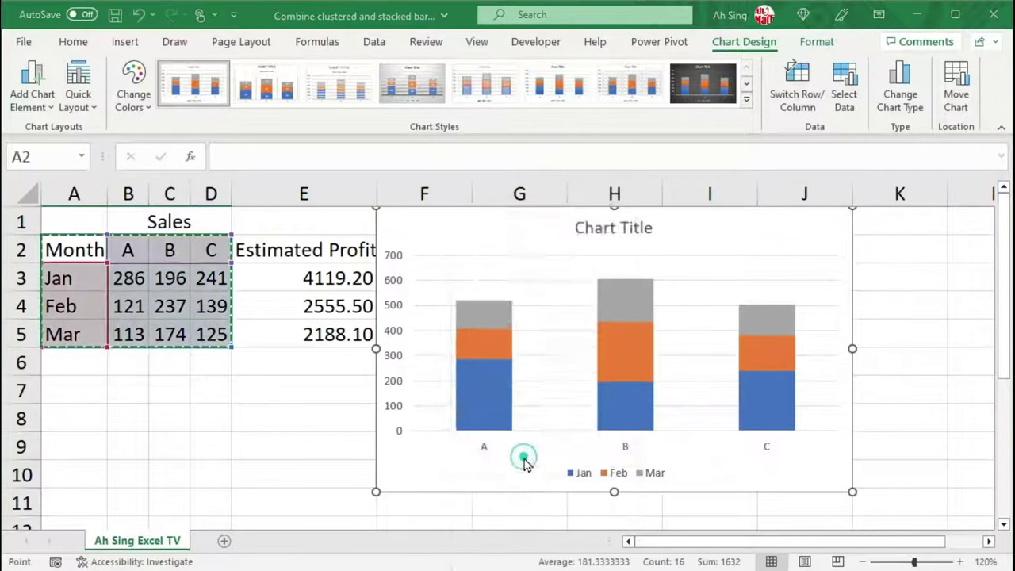
click(564, 294)
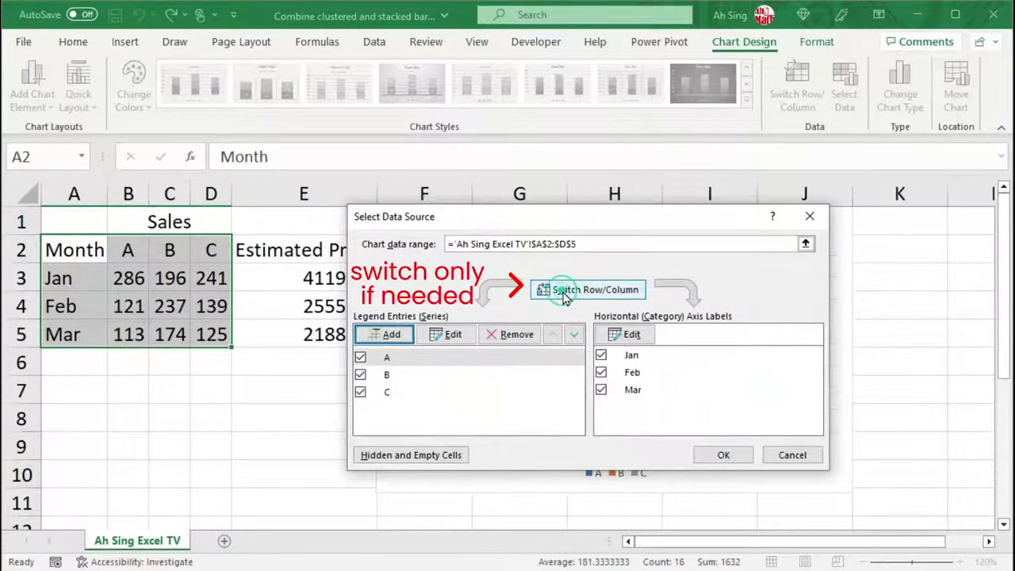
Step: Confirm the swapped data arrangement and retitle the chart 'Sales'
click(712, 459)
click(618, 229)
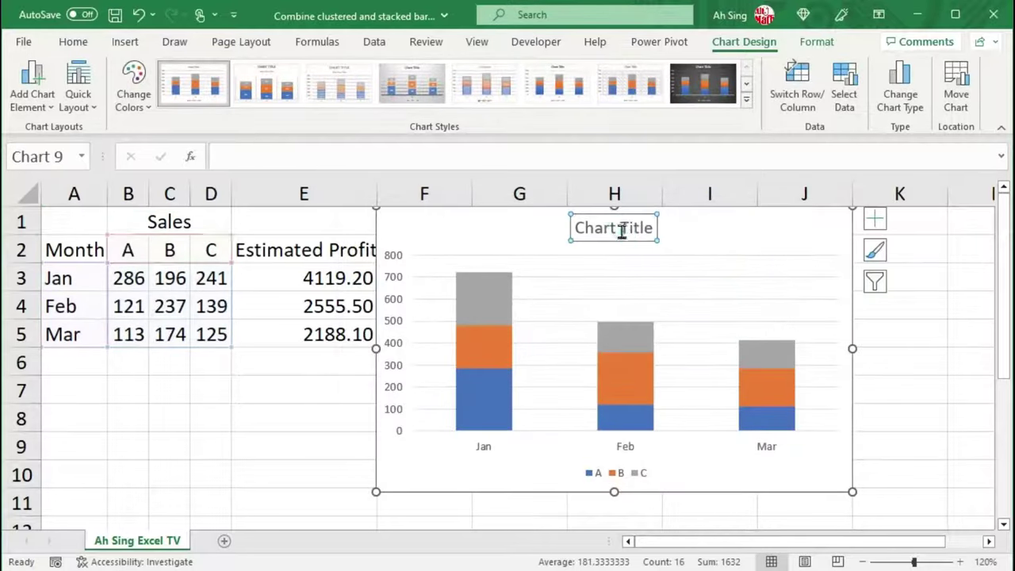
click(650, 228)
drag(650, 228, 566, 226)
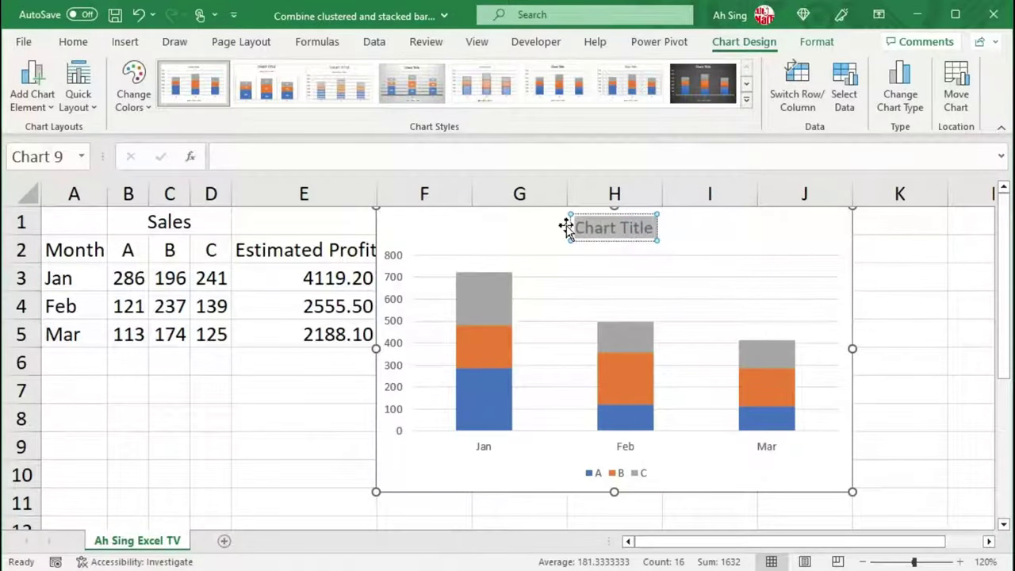
text(Sales)
Step: Change the series fill colours through Shape Fill, starting with the C stacks
click(487, 303)
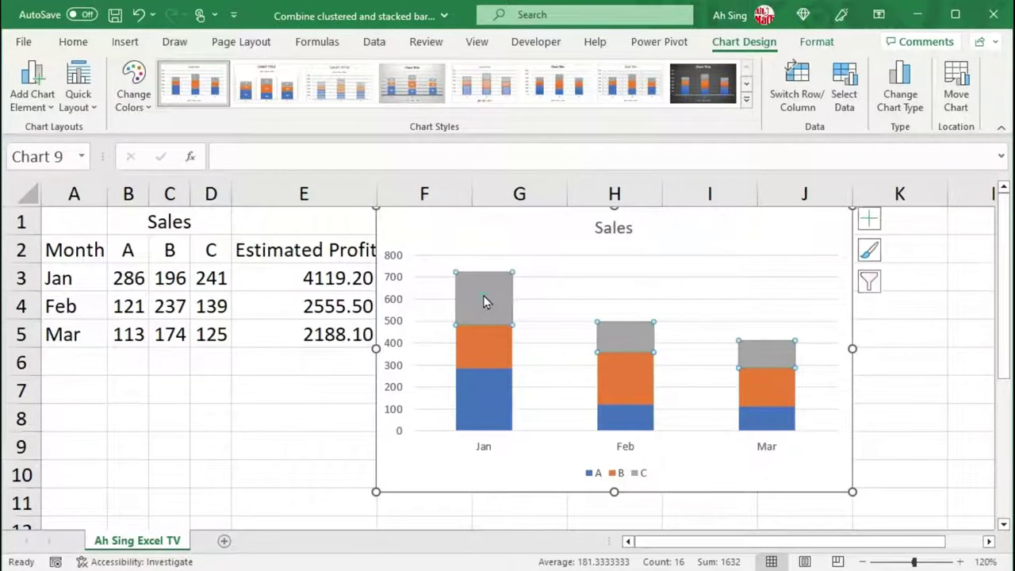
click(825, 41)
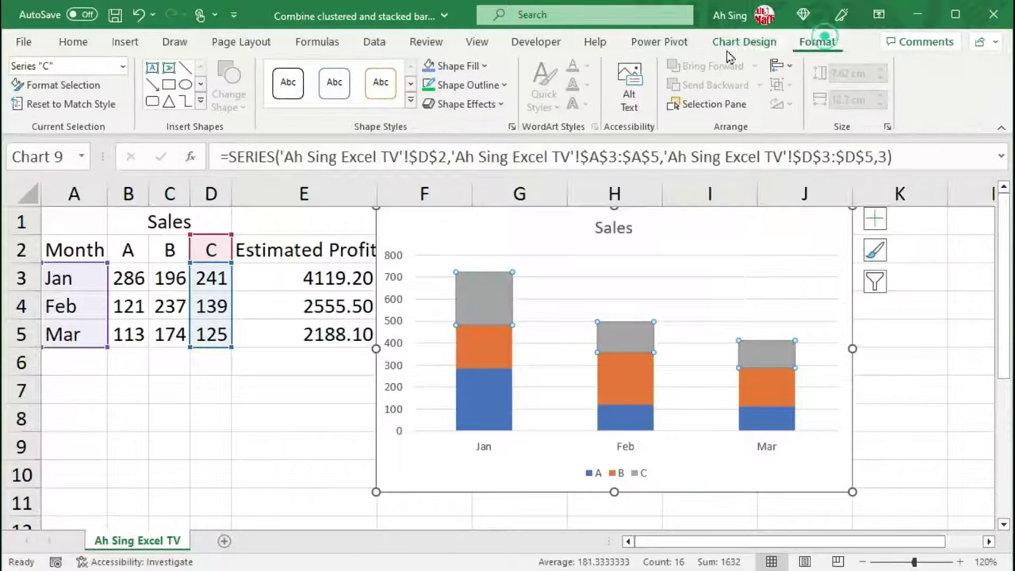
click(453, 66)
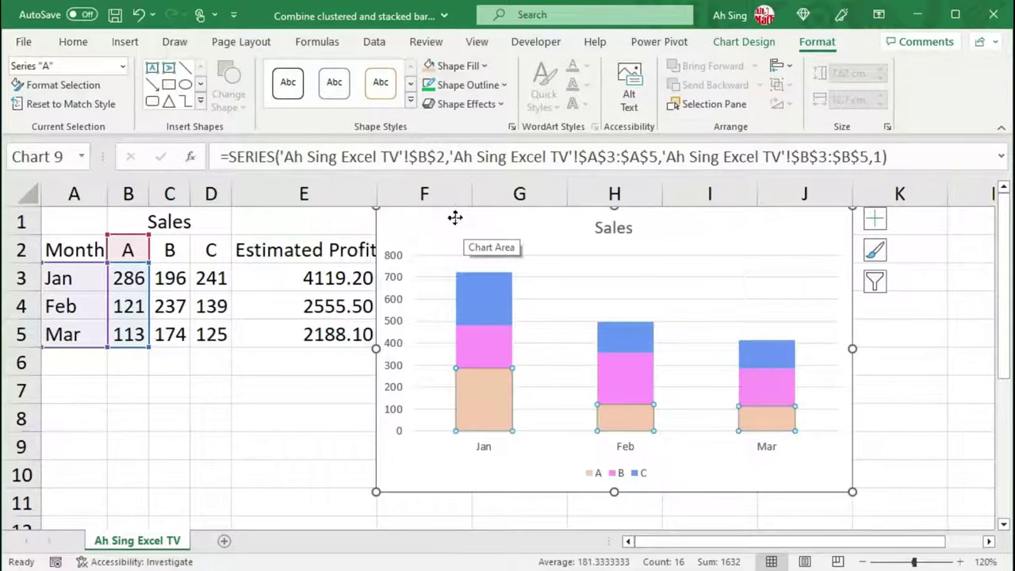
Step: Add a new chart series named from E2 (Estimated Profit) with values E3:E5
right_click(457, 226)
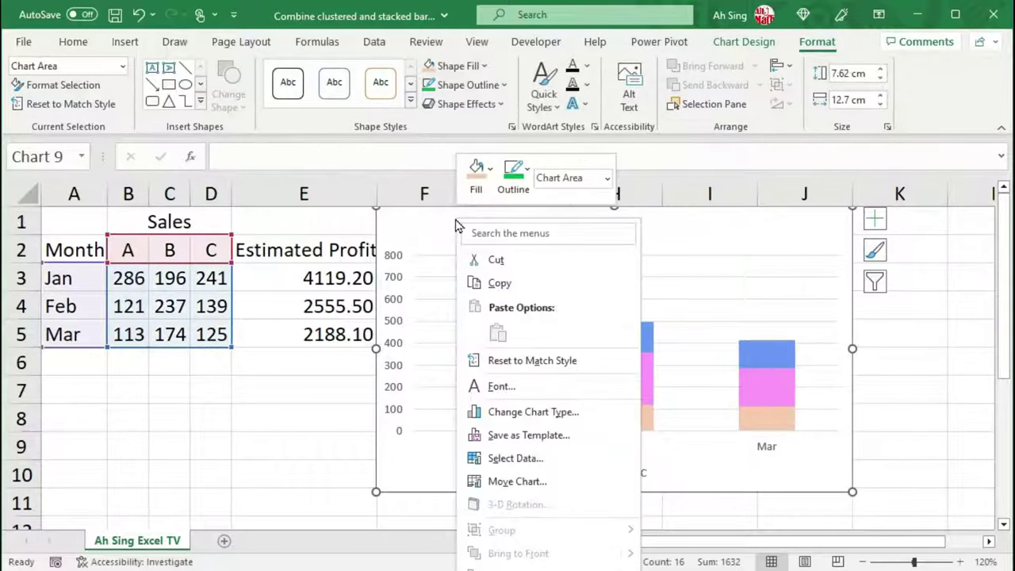
click(506, 460)
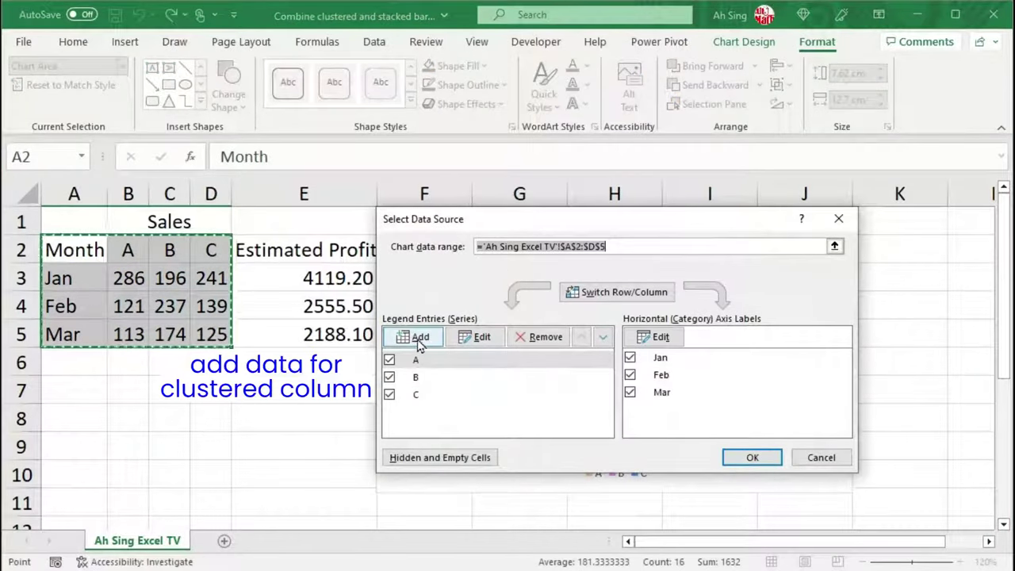
click(418, 339)
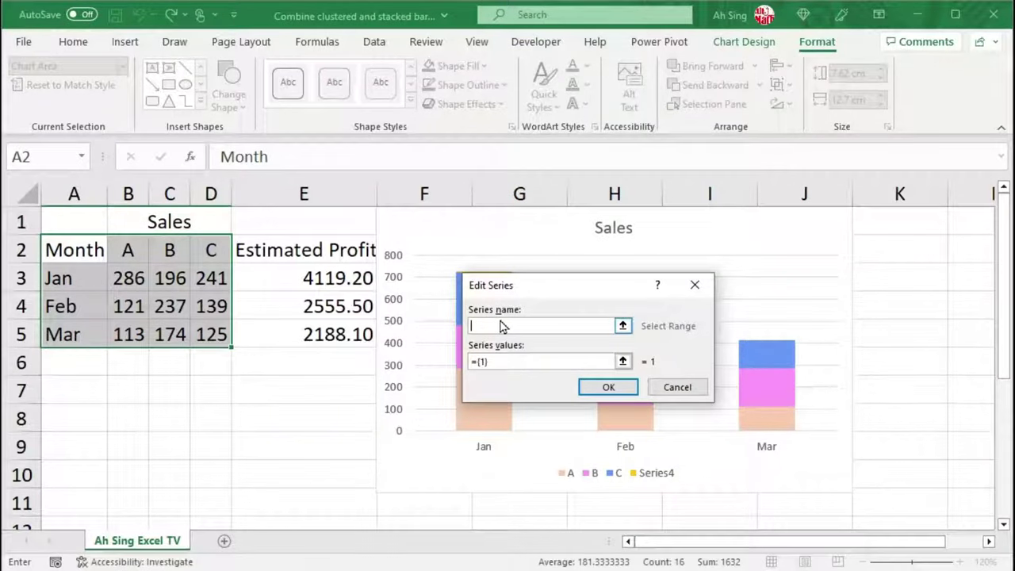
click(304, 249)
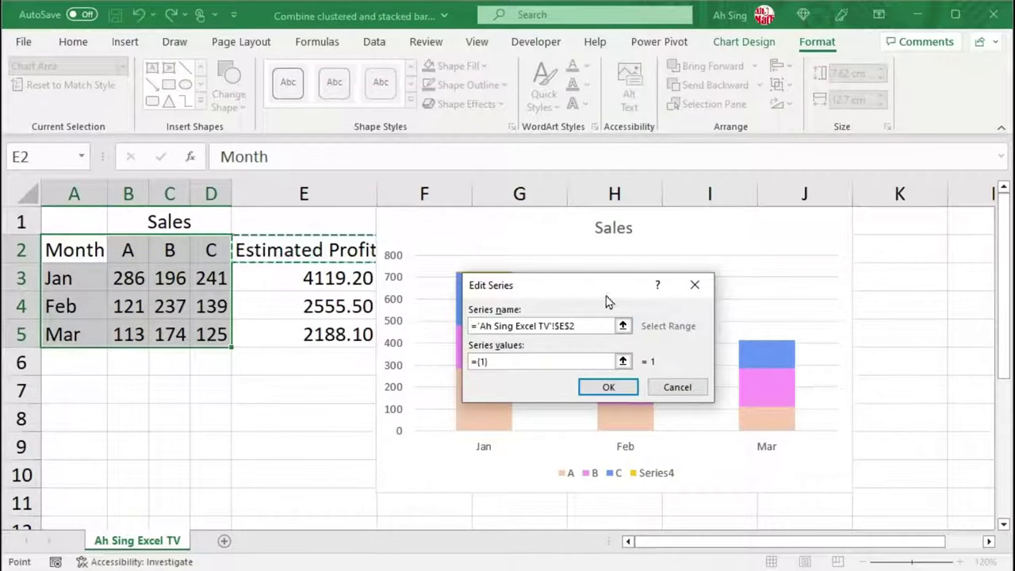
click(622, 361)
drag(333, 279, 329, 334)
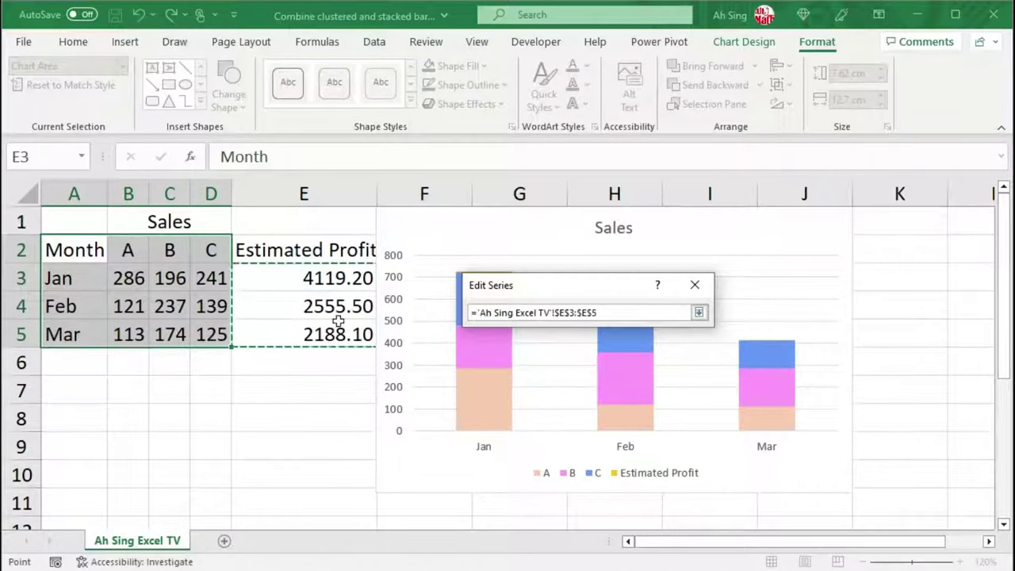
click(698, 313)
click(611, 388)
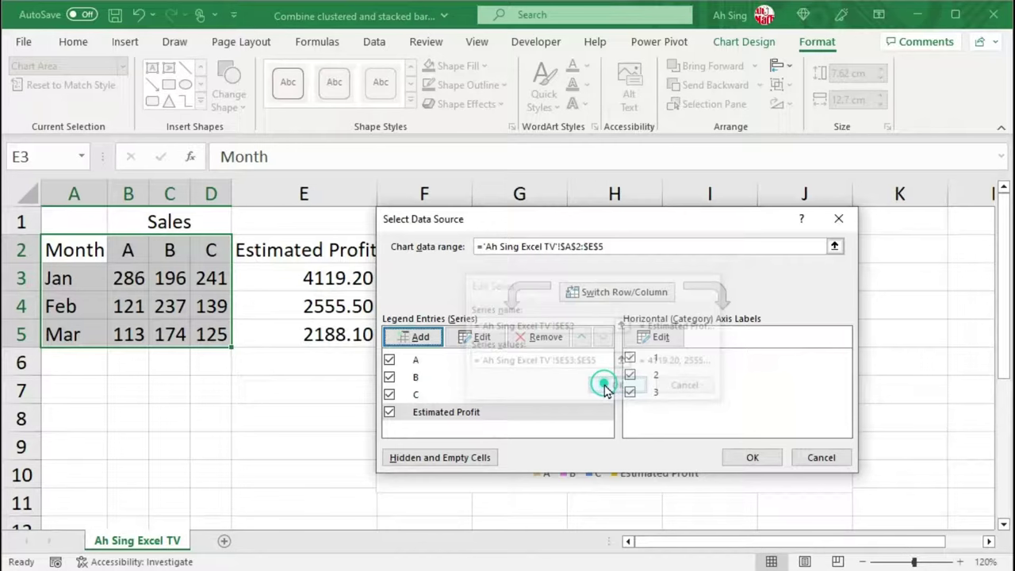
click(752, 458)
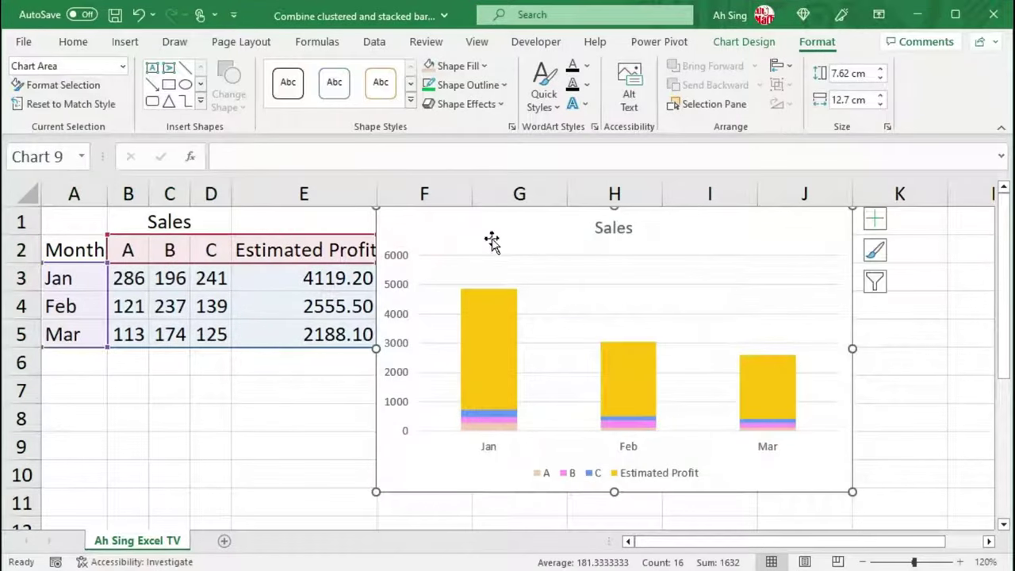
Step: Change Estimated Profit to a clustered column series plotted on the secondary axis
click(487, 314)
right_click(486, 306)
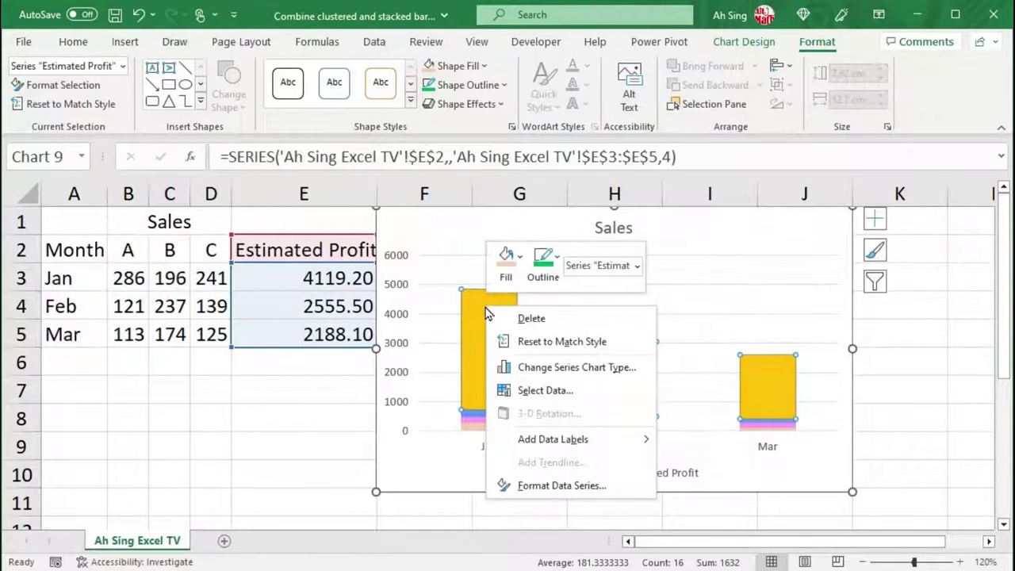
click(545, 374)
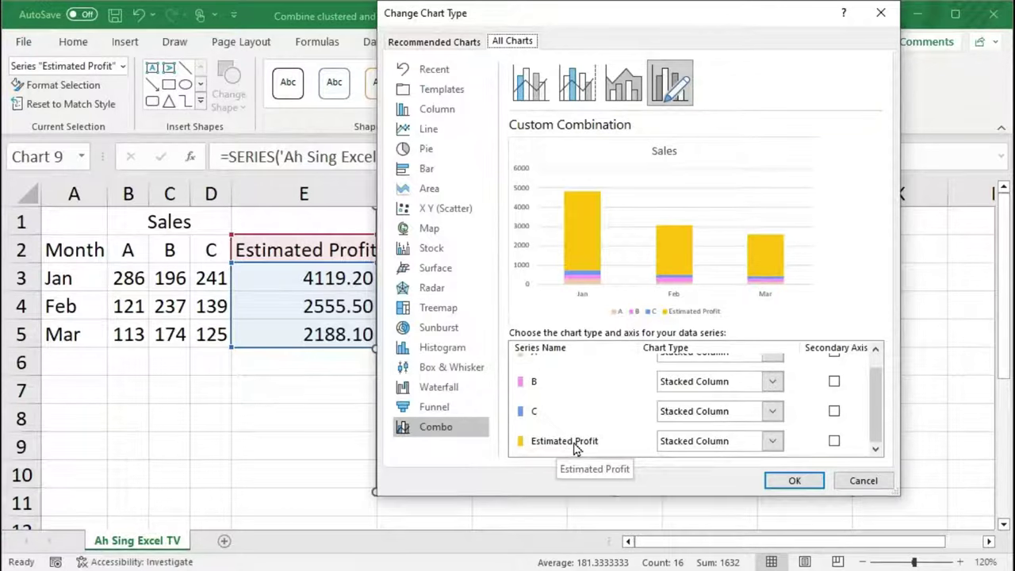
click(834, 442)
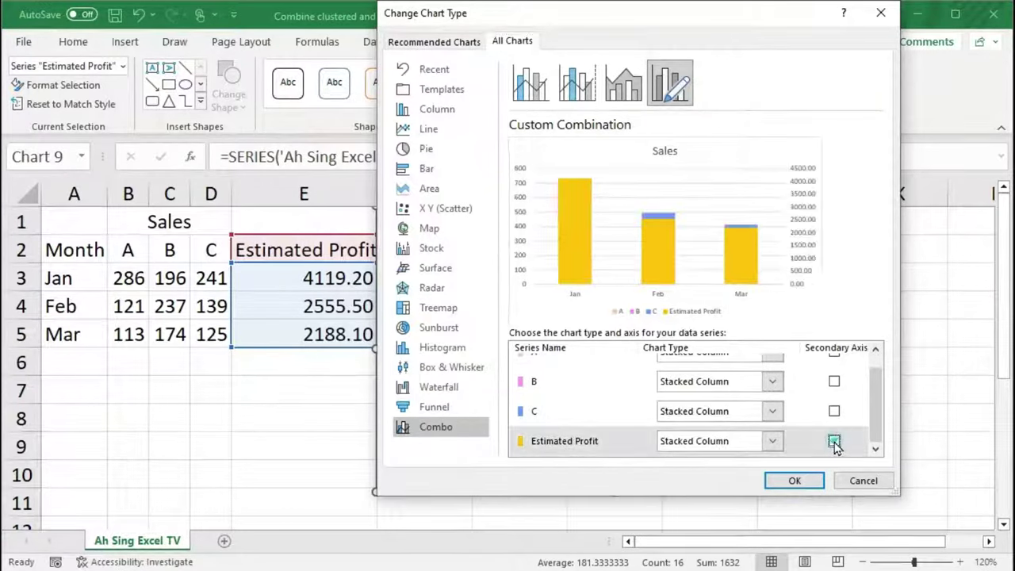
click(772, 444)
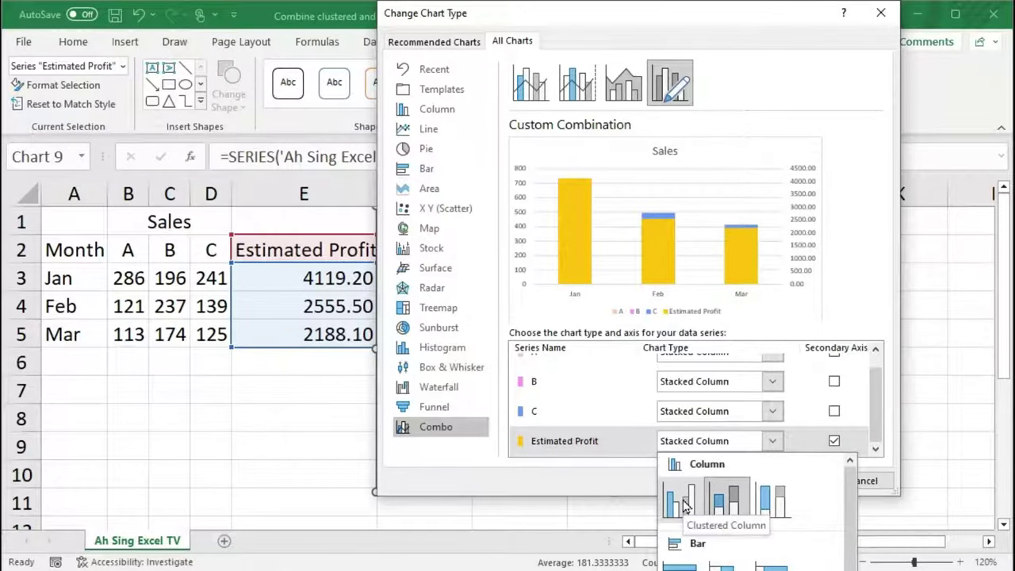
click(683, 506)
click(797, 483)
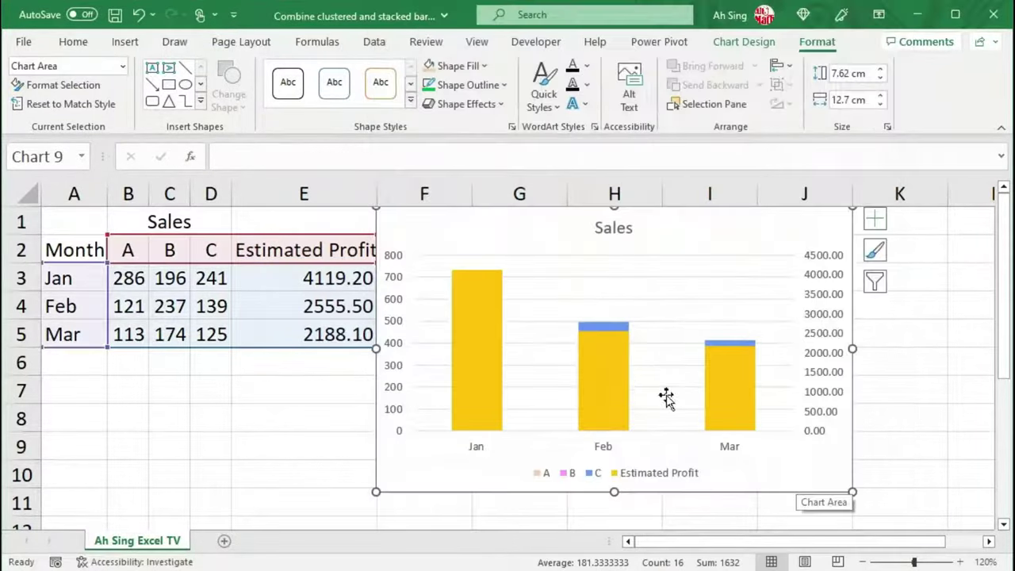
Step: Reduce the Estimated Profit columns' gap width from 150% to 0%
click(488, 309)
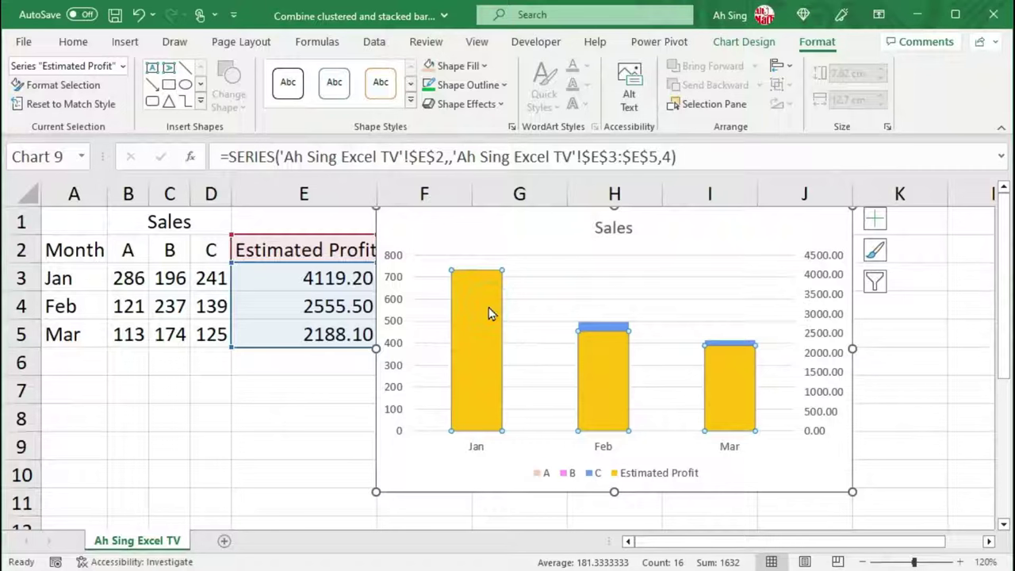
double_click(488, 310)
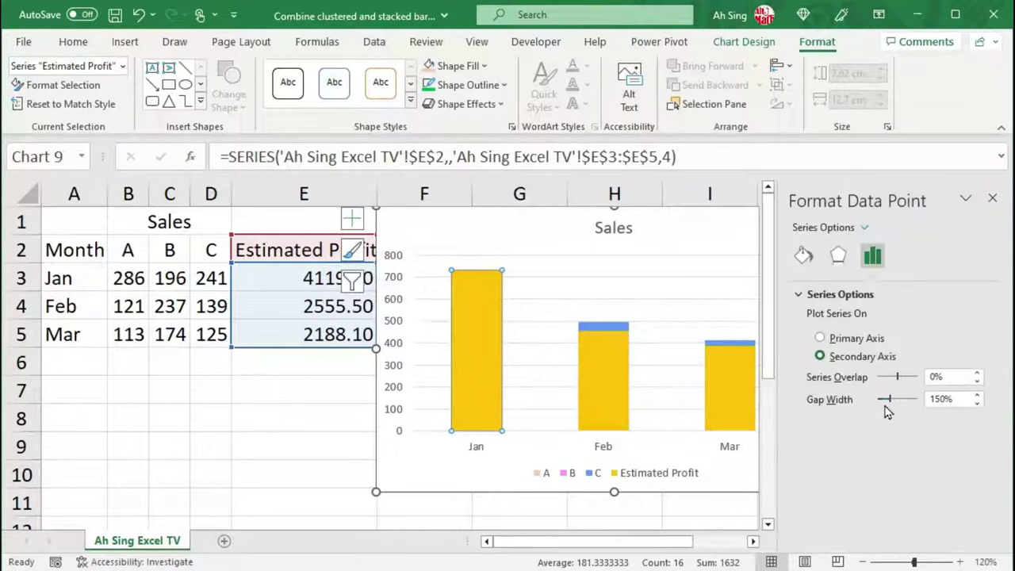
drag(885, 405, 853, 400)
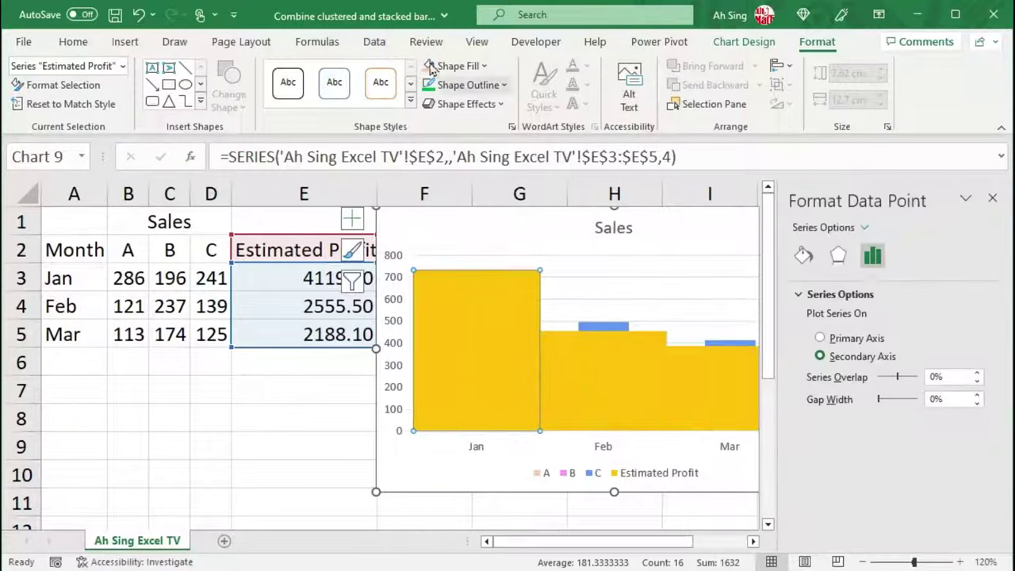
click(125, 42)
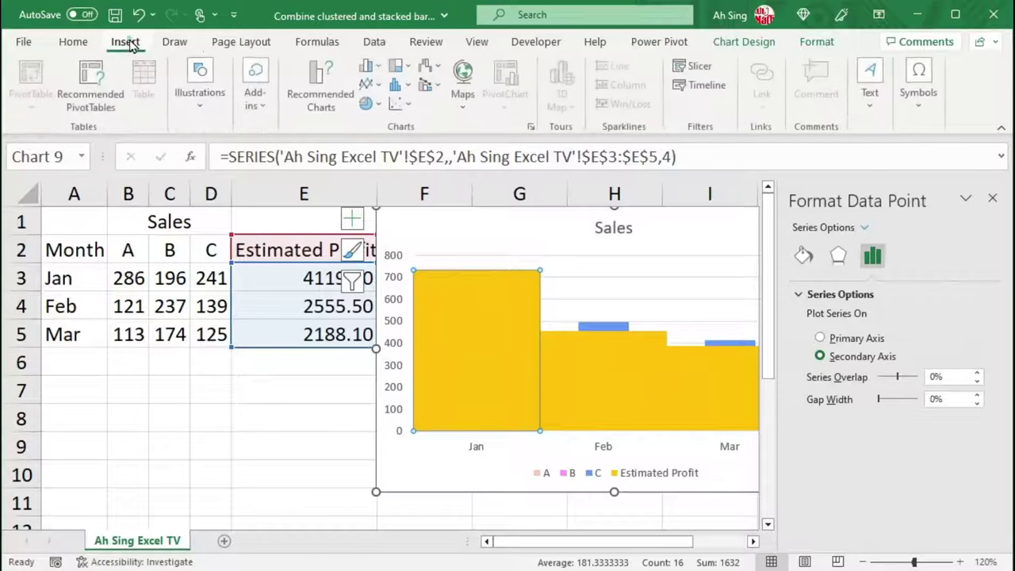
Step: Draw a wide rectangle over B6:C10 and a narrow one over column D rows 6–10, then group them
click(202, 107)
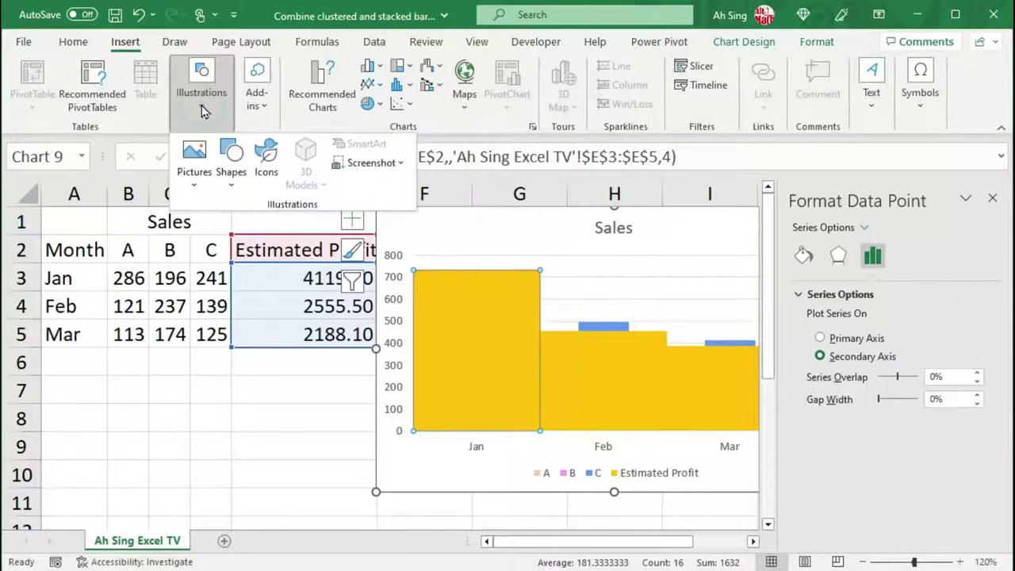
click(231, 163)
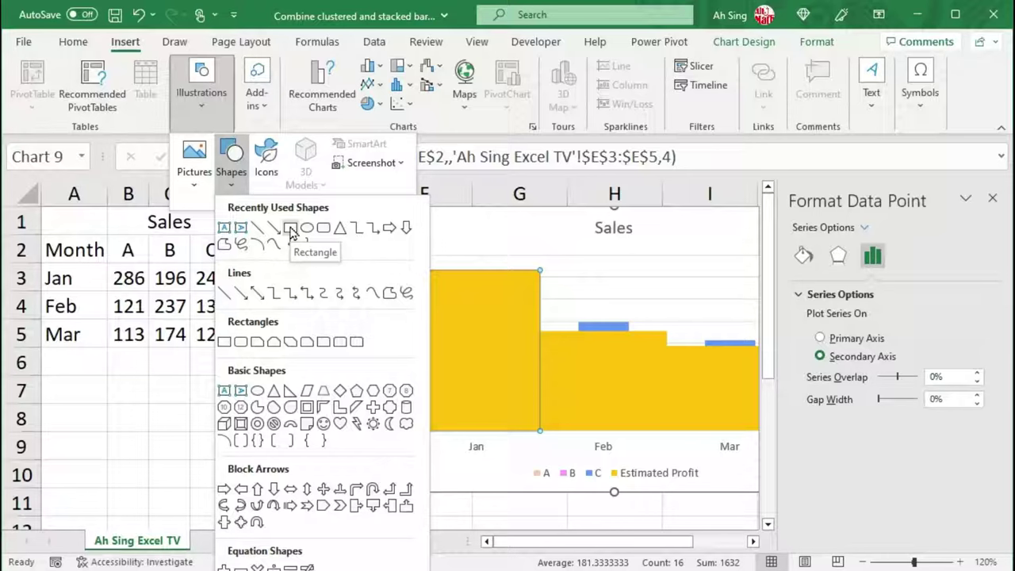
click(290, 230)
drag(80, 361, 194, 493)
drag(193, 362, 230, 492)
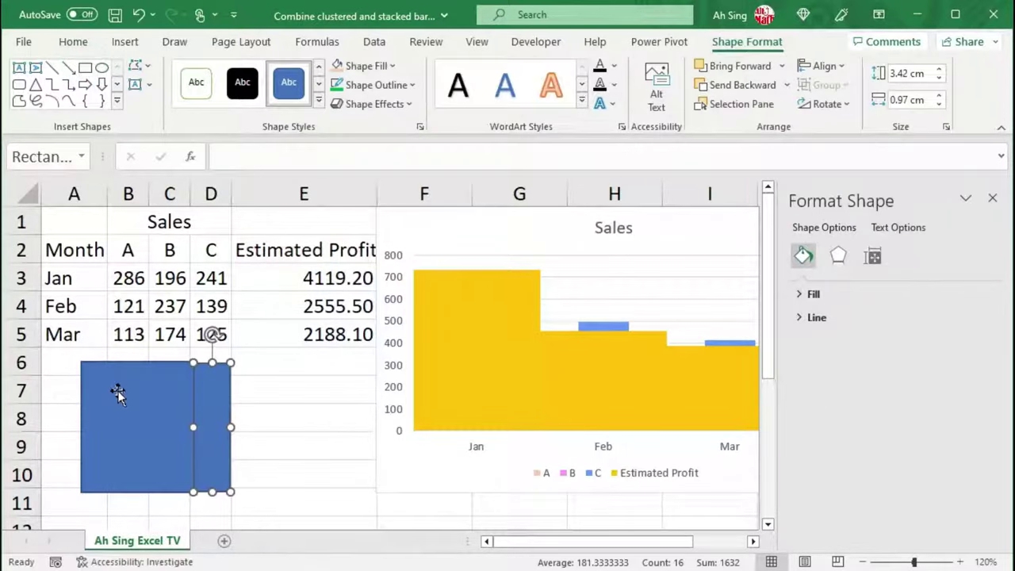
shift+click(118, 390)
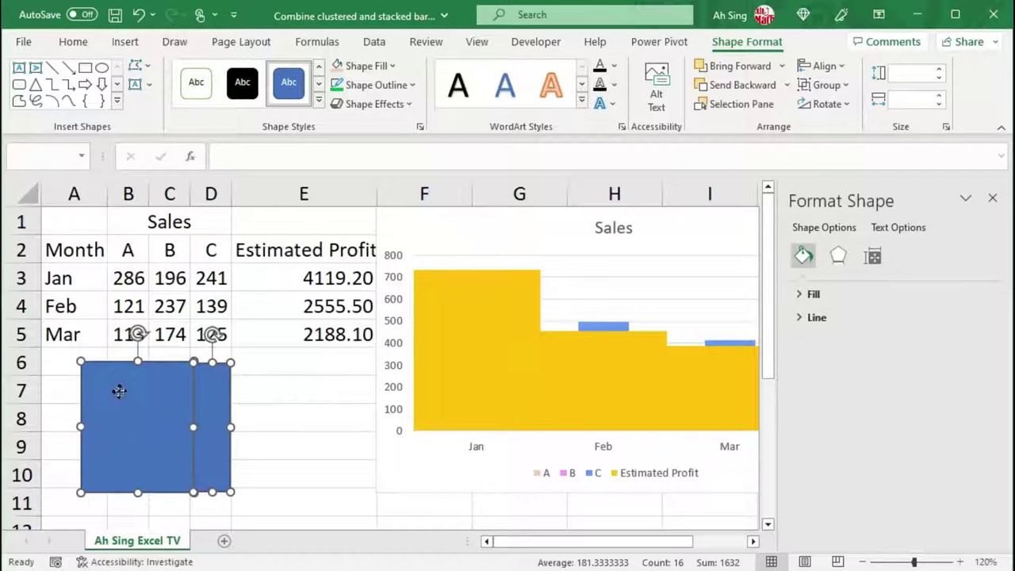
right_click(119, 391)
mouse_move(154, 538)
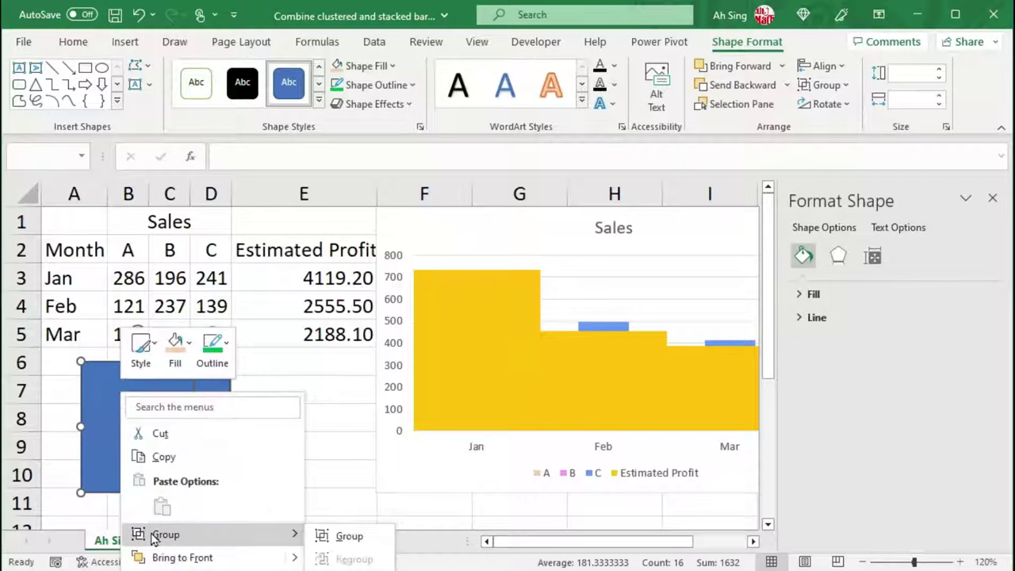
click(348, 536)
Step: Give the wide left rectangle no fill and no outline
click(167, 395)
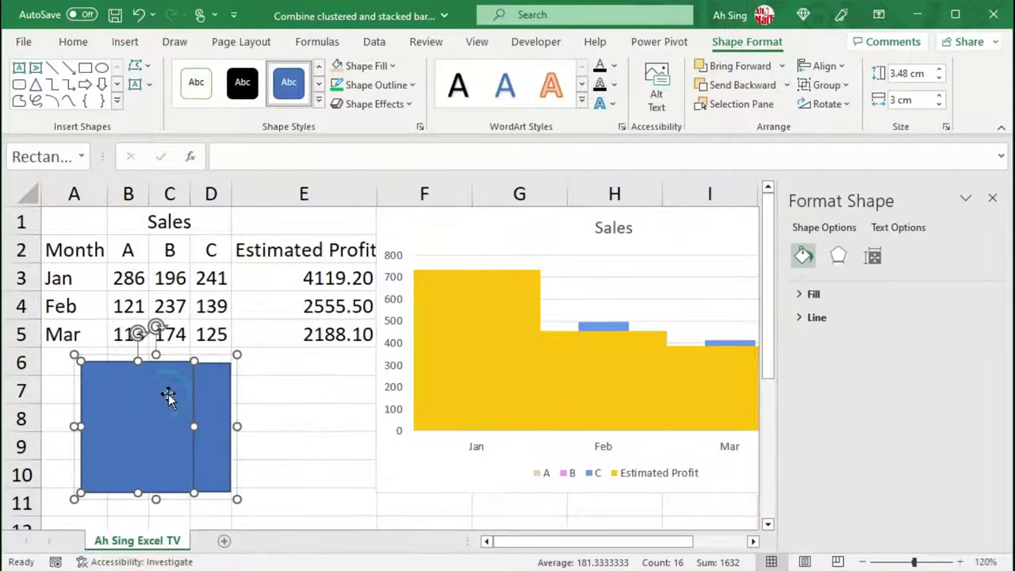
click(359, 68)
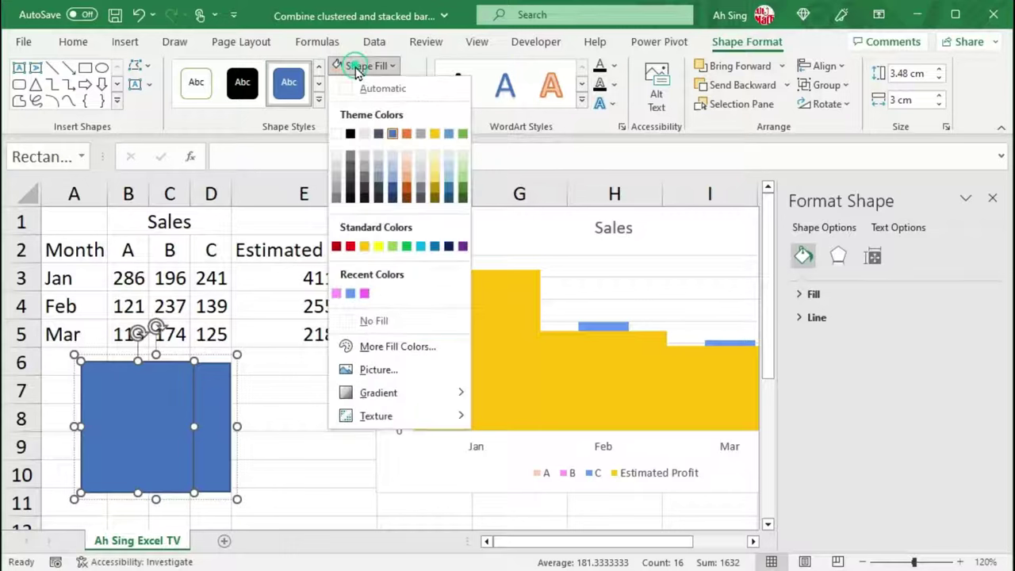
click(371, 321)
click(369, 84)
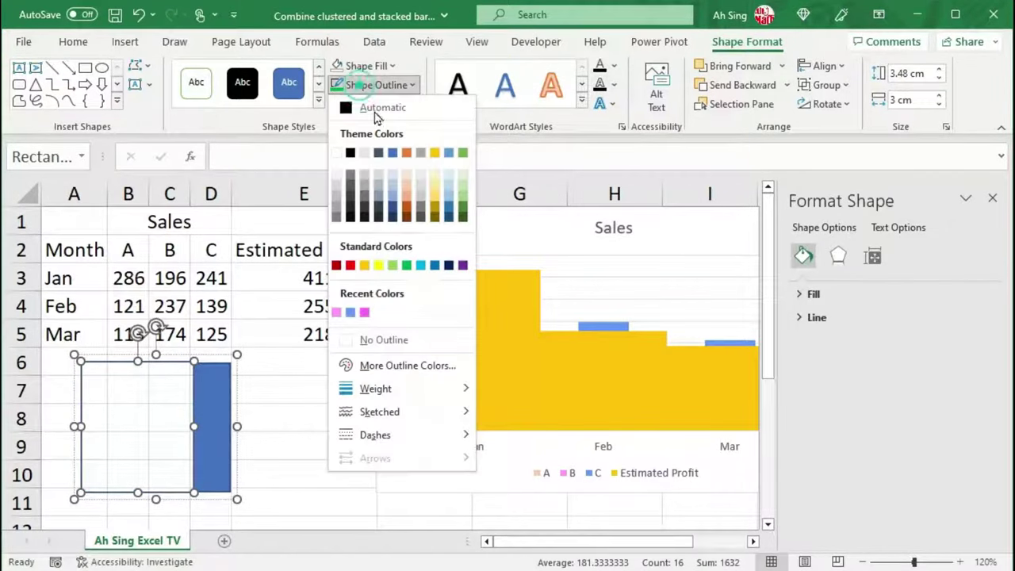
click(389, 342)
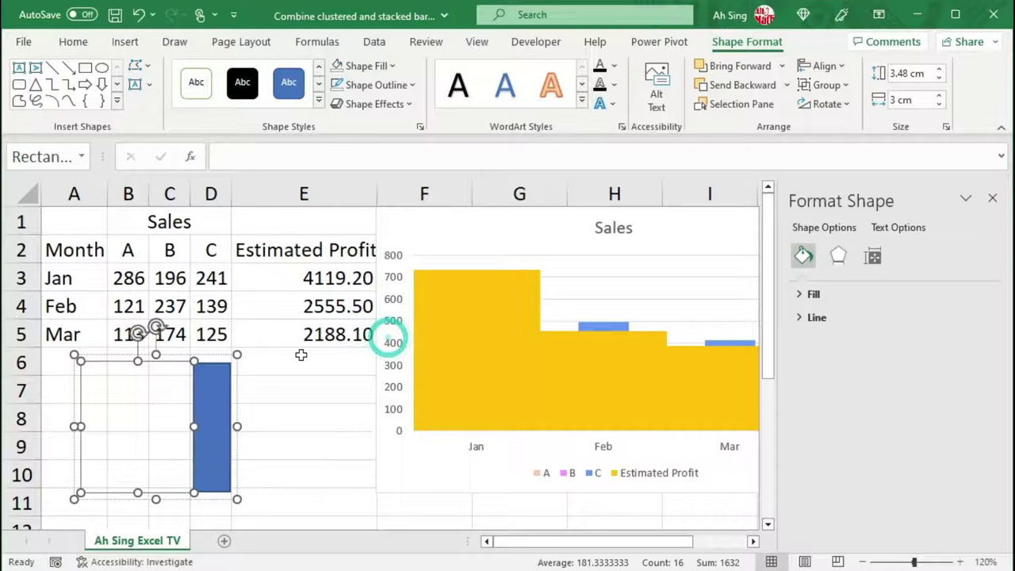
Step: Give the narrow right rectangle a green fill and green outline
click(210, 395)
click(361, 66)
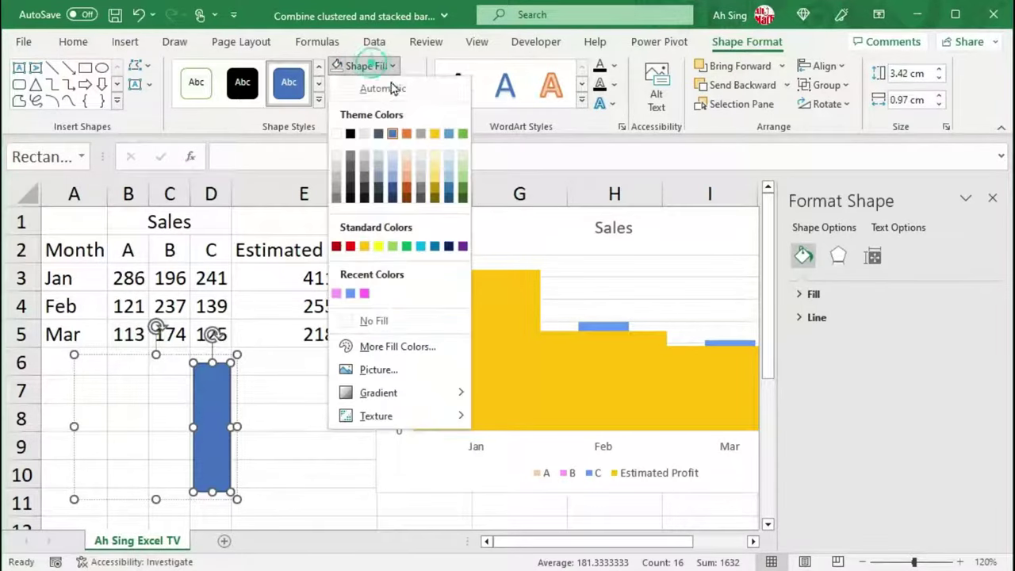
click(401, 245)
click(373, 85)
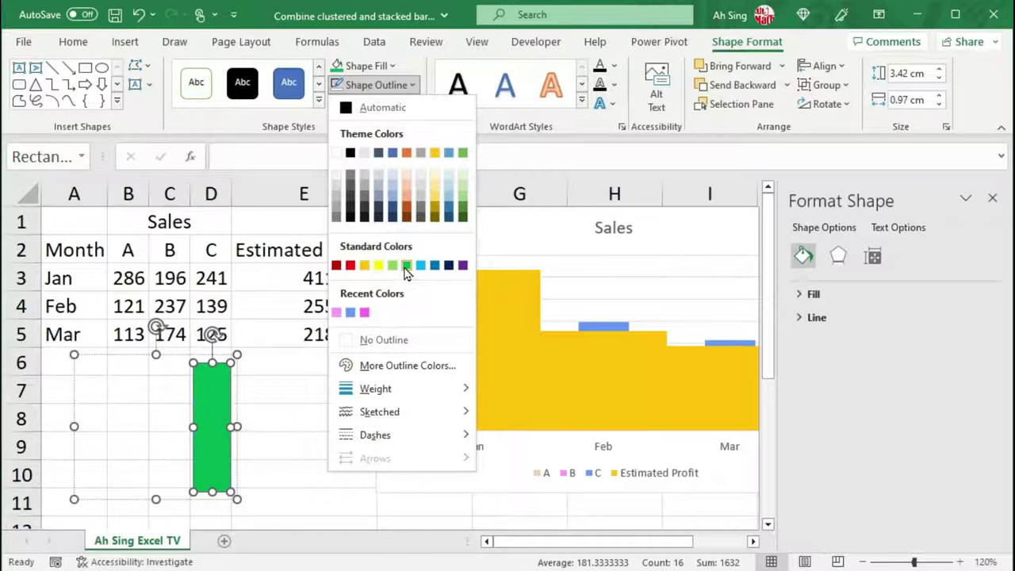
click(406, 266)
Step: Copy the grouped shape and paste it as the Estimated Profit series fill
click(176, 357)
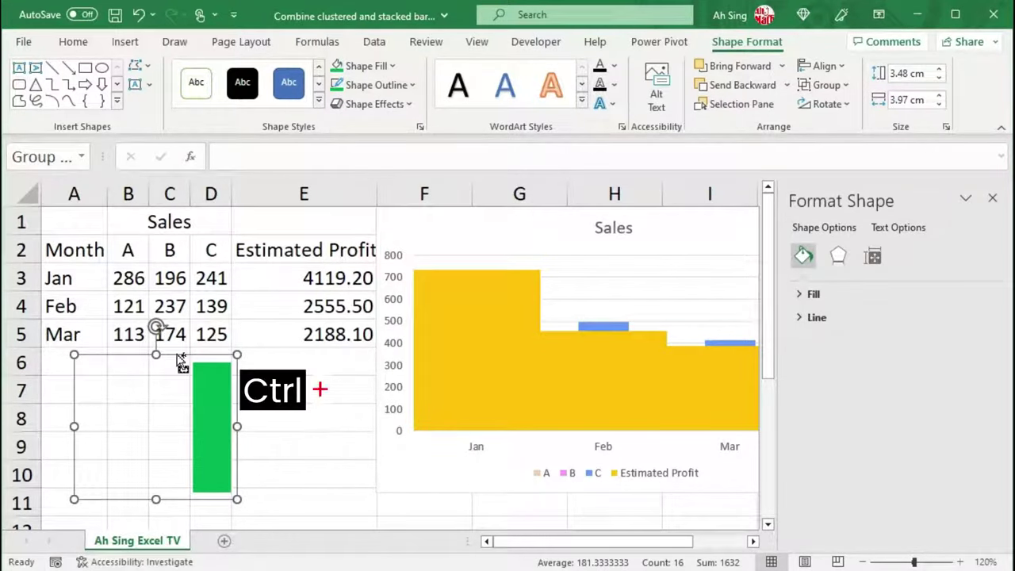
key(ctrl+c)
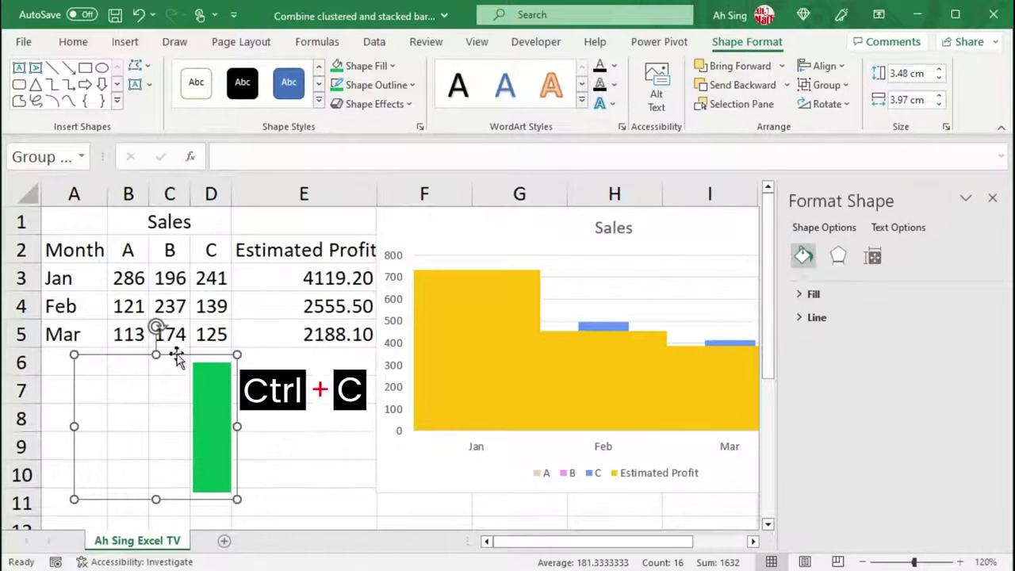
click(485, 311)
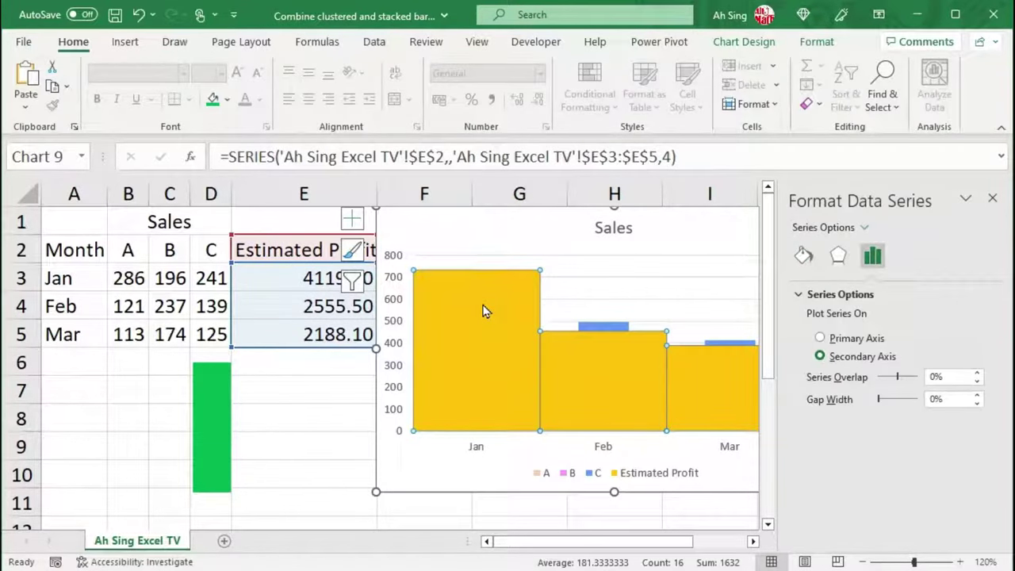
key(ctrl+v)
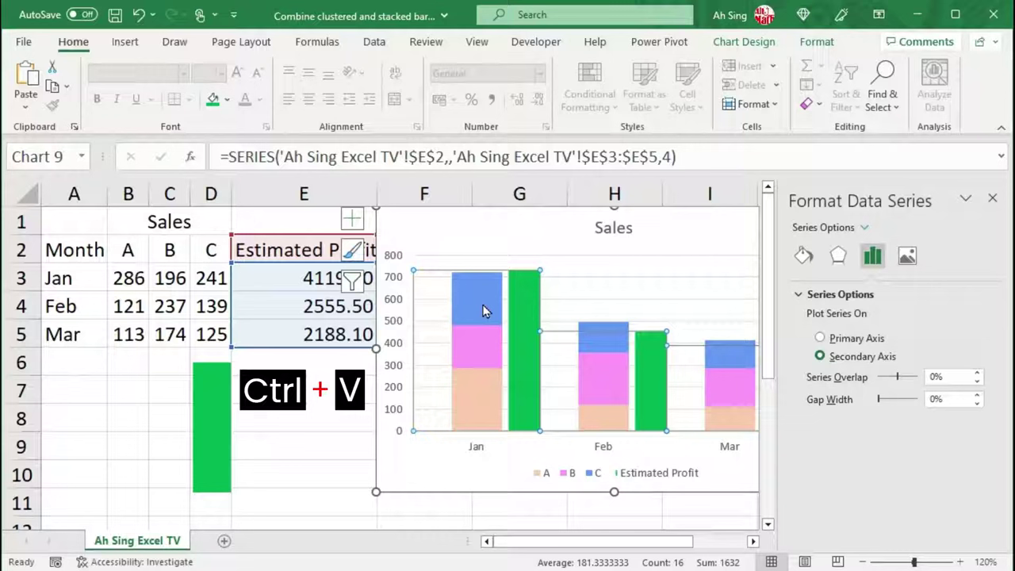
mouse_move(499, 309)
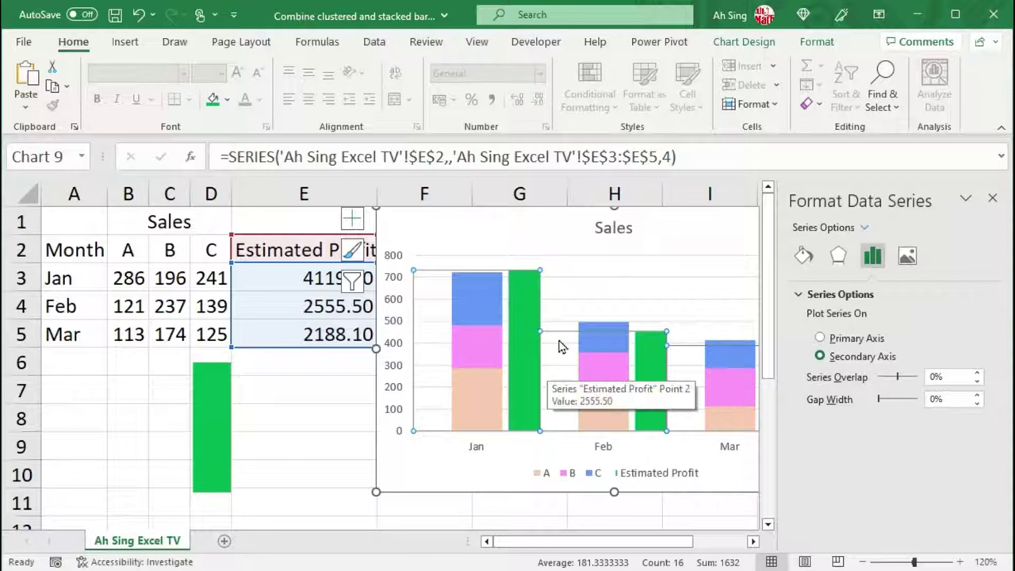
Step: Turn on data labels for the chart
click(547, 219)
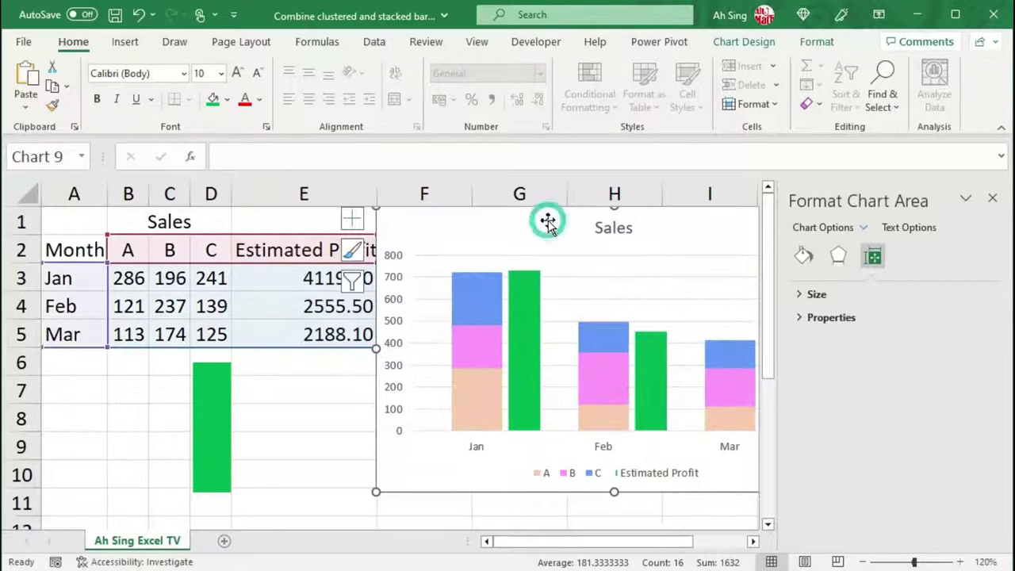
click(353, 219)
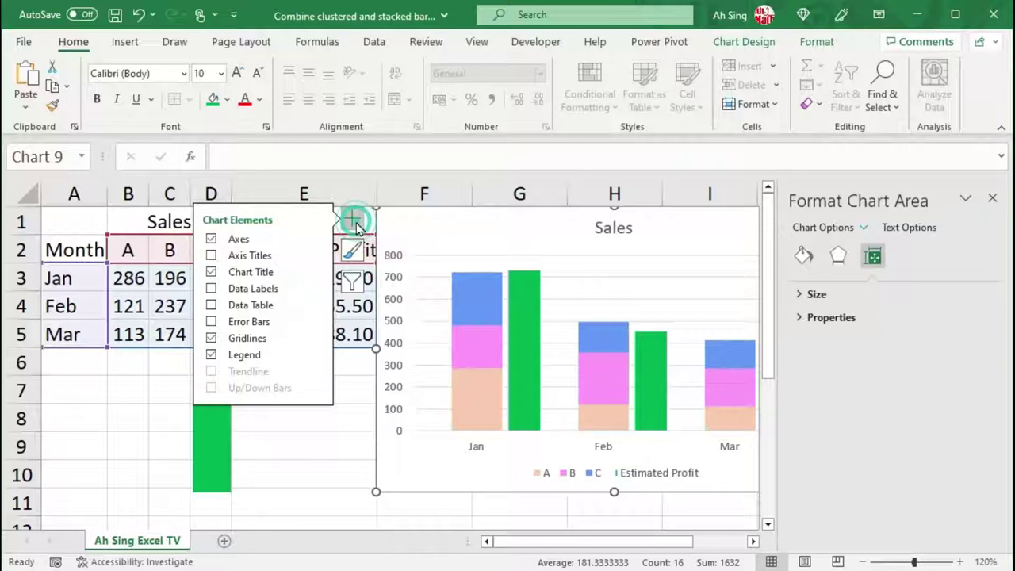
click(211, 289)
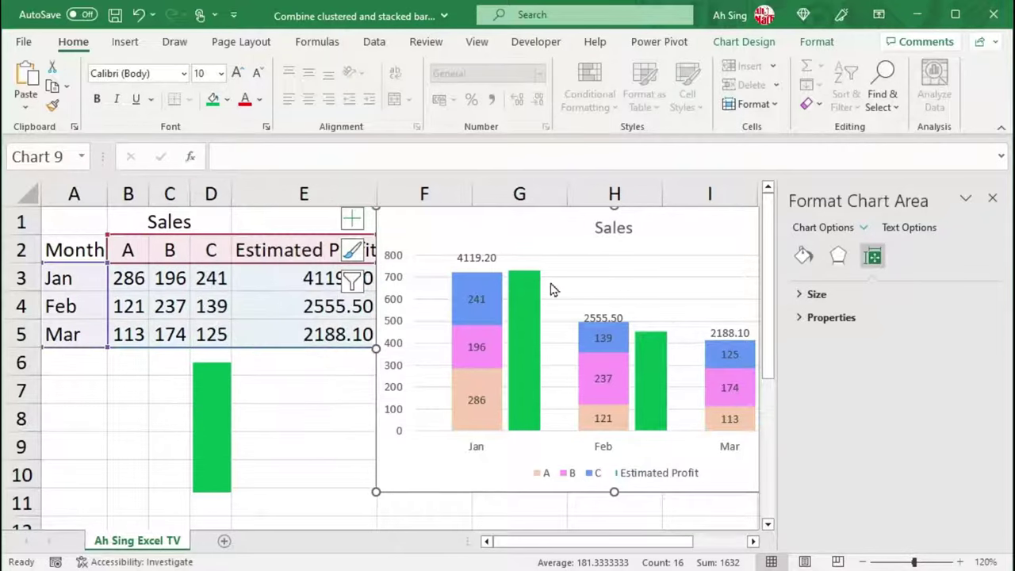
Step: Format the profit total labels: no shape resize, no text wrap, left margin raised to 1.8 cm
click(491, 258)
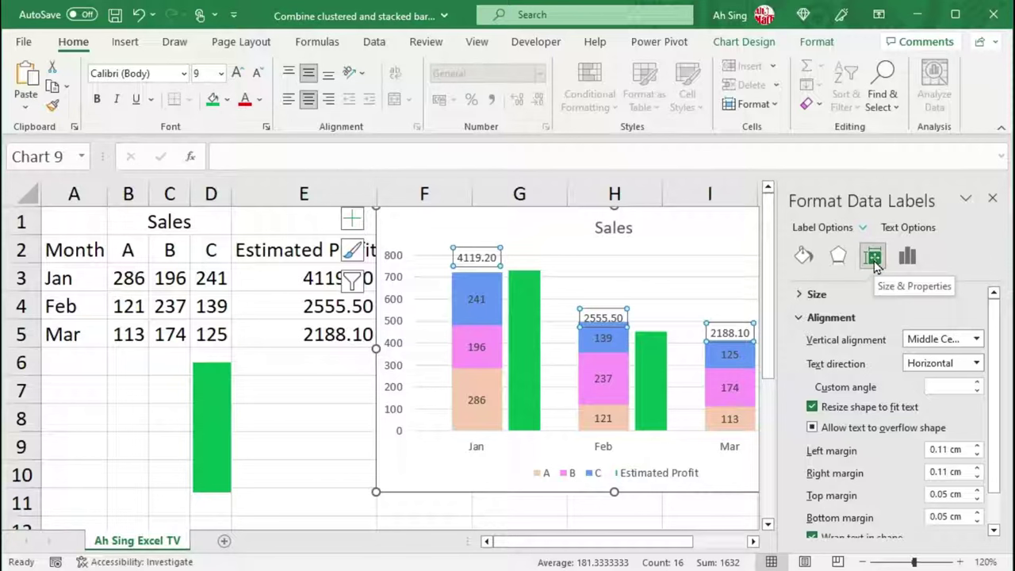
click(811, 407)
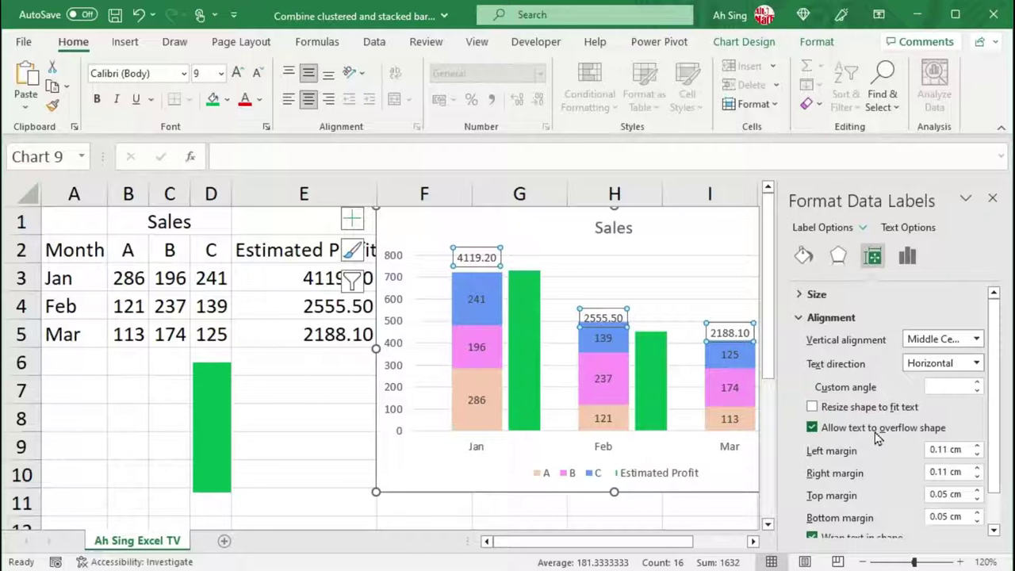
scroll(812, 509, down, 1)
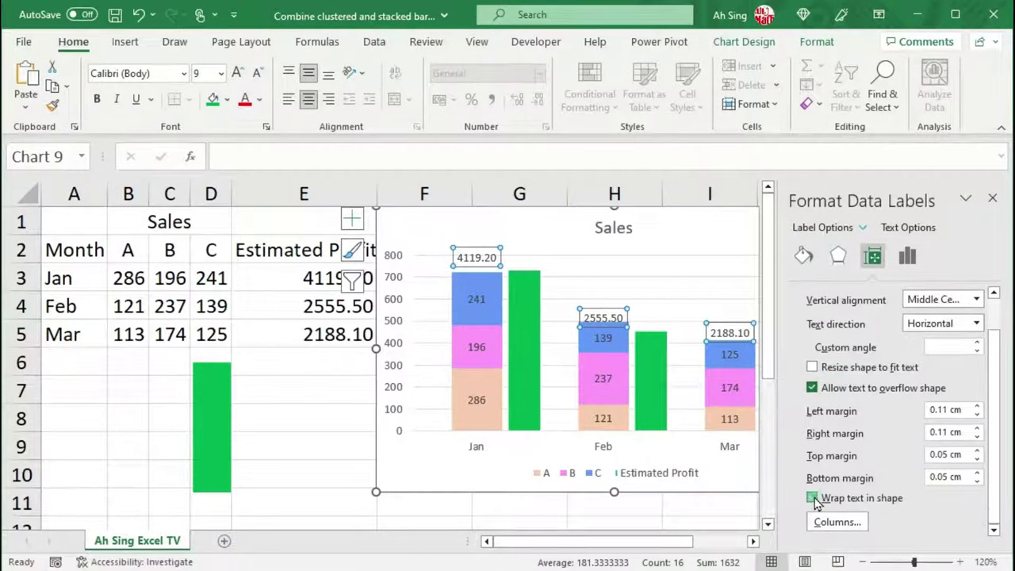
click(815, 501)
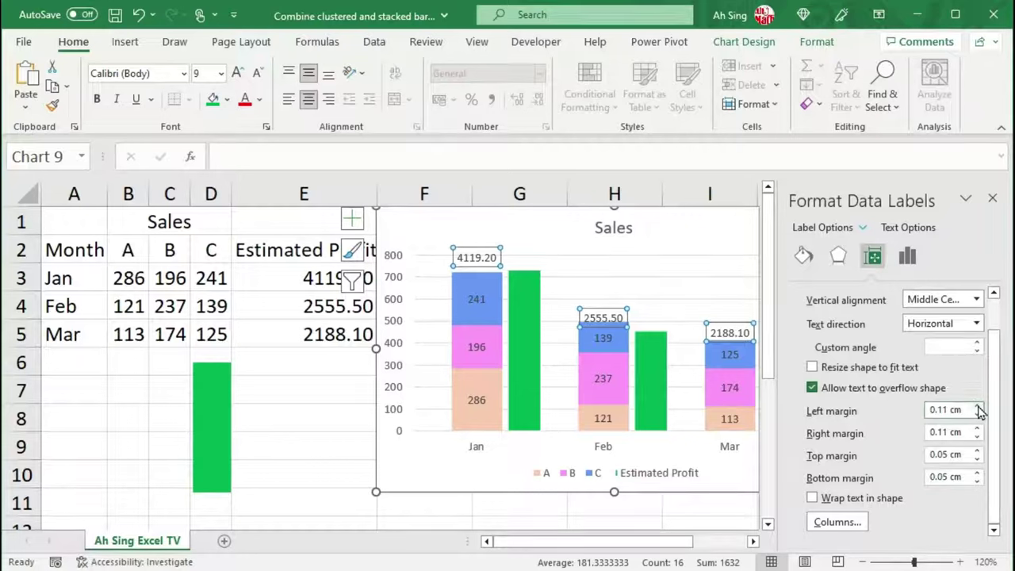
click(980, 406)
click(980, 406)
click(980, 406)
click(980, 406)
click(981, 406)
click(980, 406)
click(980, 406)
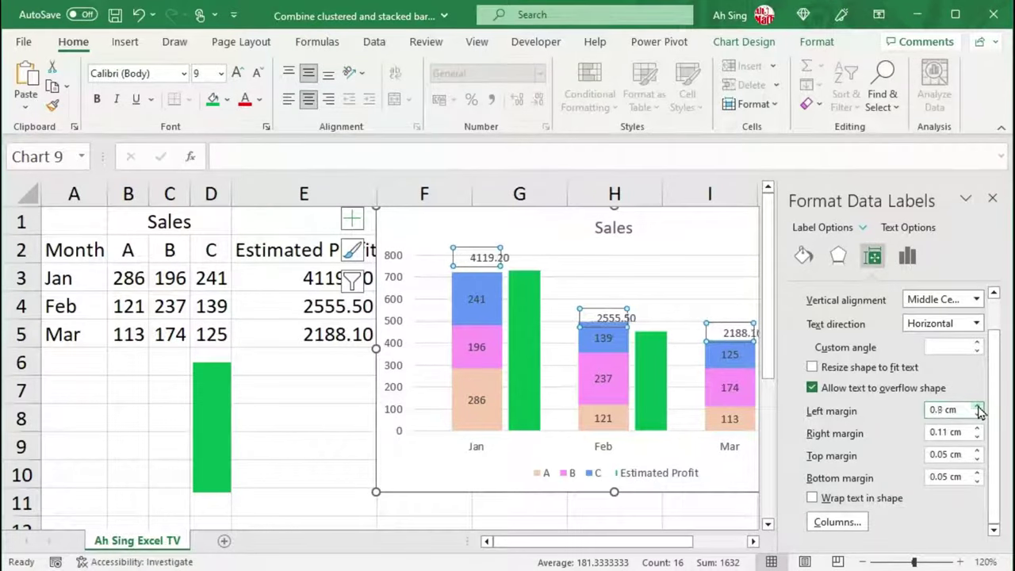
click(980, 406)
click(980, 406)
click(980, 406)
click(980, 406)
click(980, 406)
click(981, 406)
click(980, 407)
click(980, 406)
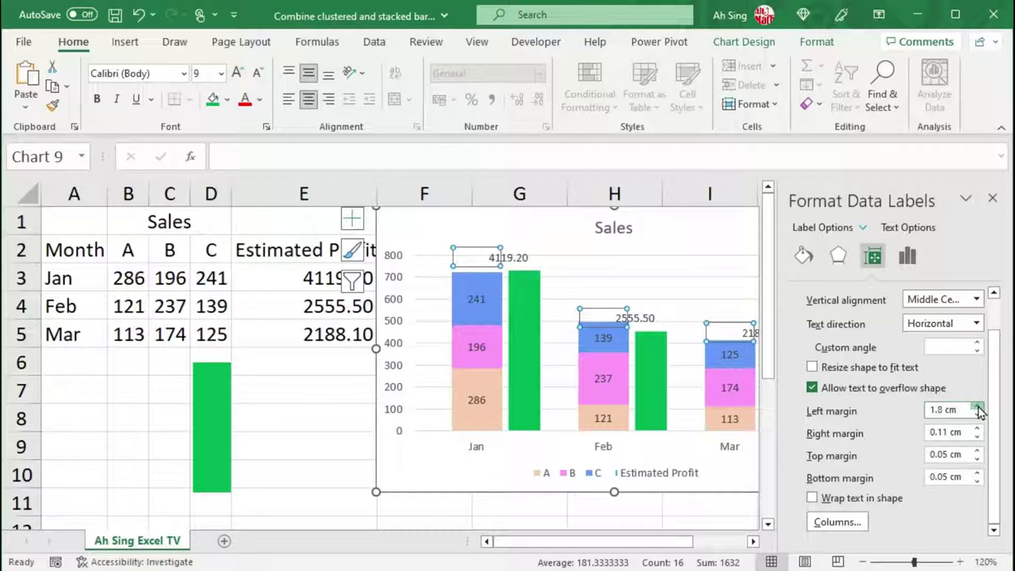
click(980, 409)
click(980, 409)
click(980, 410)
click(980, 409)
click(980, 409)
Step: Set the secondary value axis number format to 0 decimal places
click(992, 197)
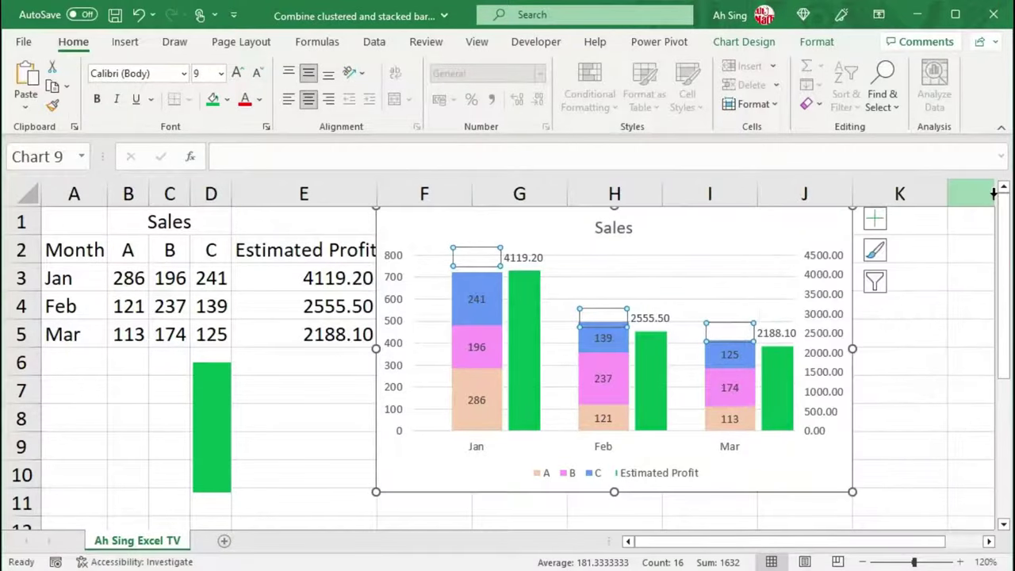
click(830, 263)
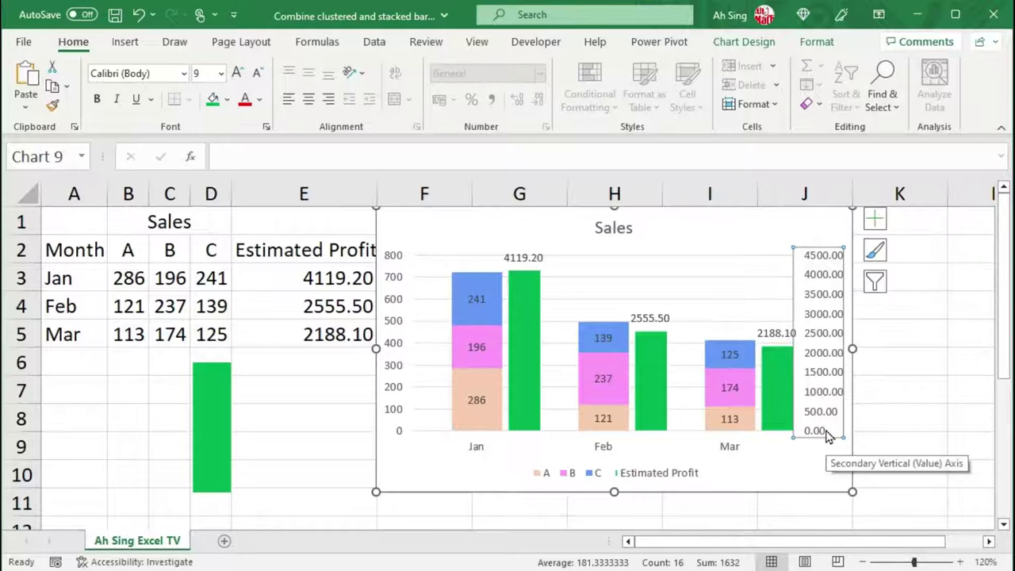
double_click(820, 349)
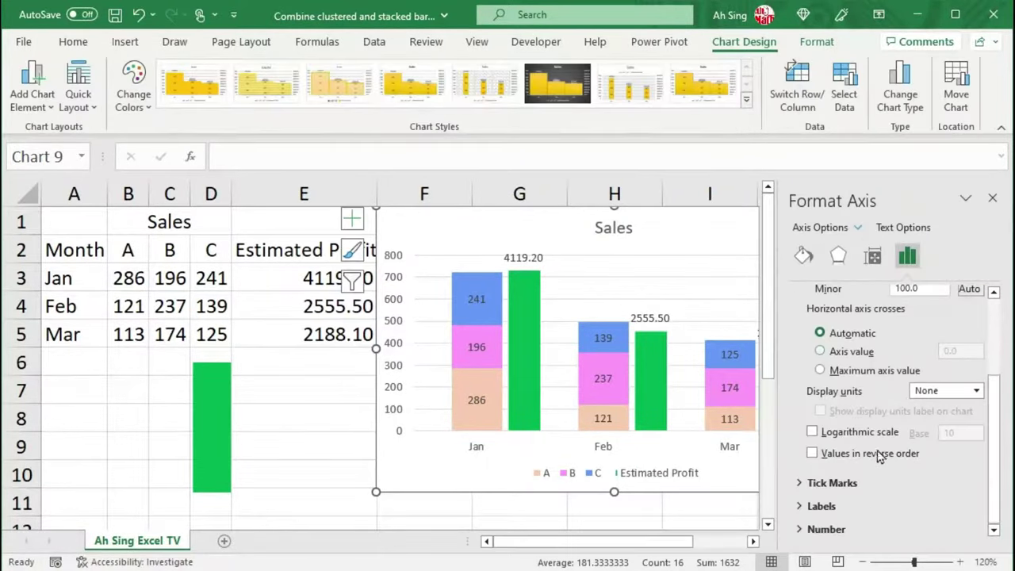
click(821, 529)
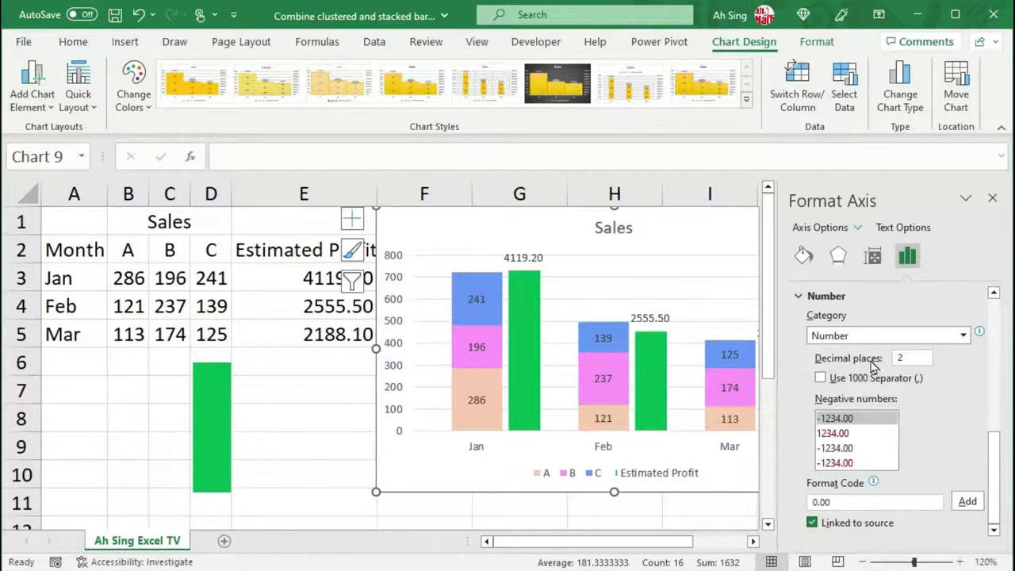
click(908, 357)
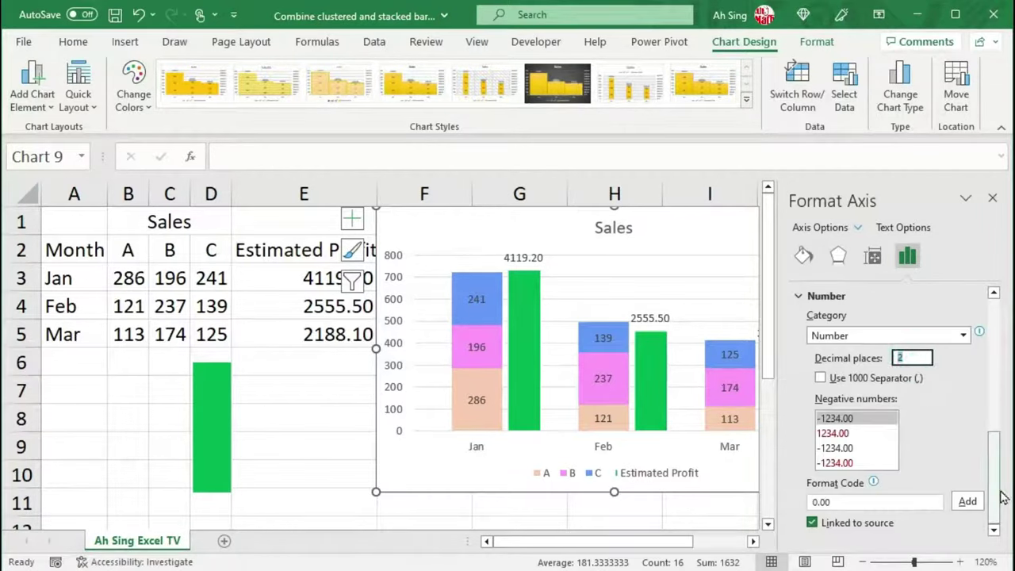
text(0)
key(Return)
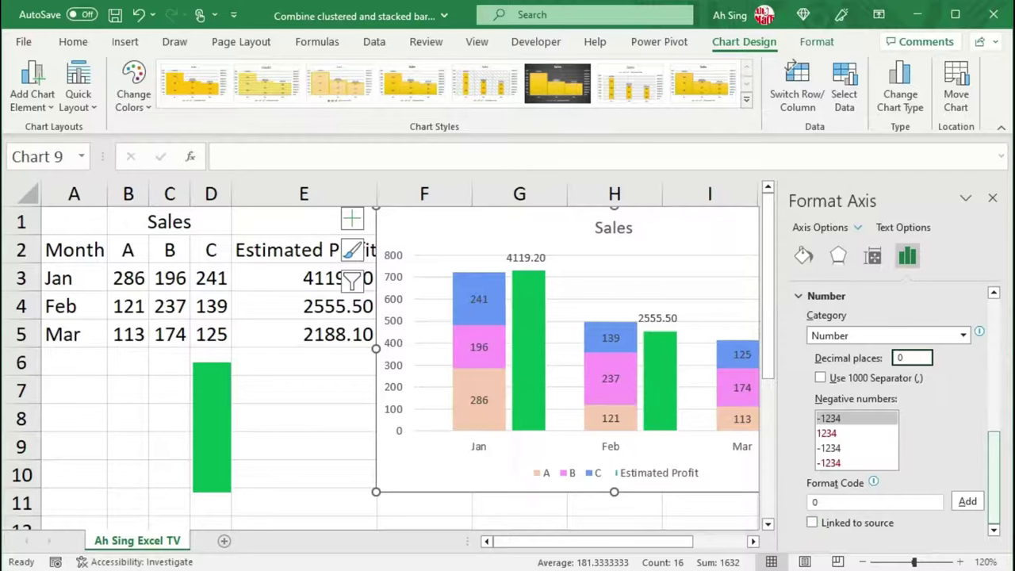
click(992, 197)
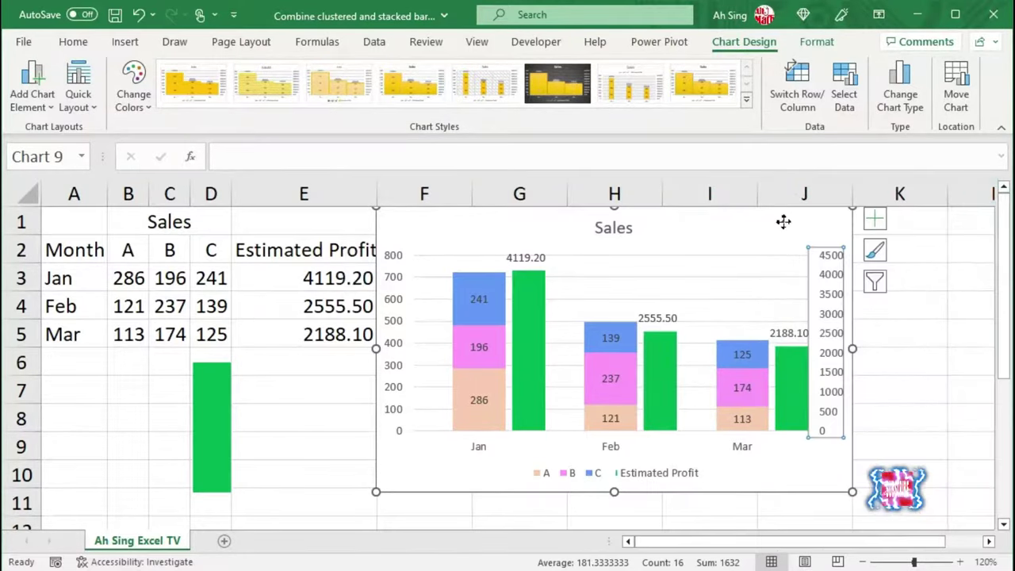
click(784, 221)
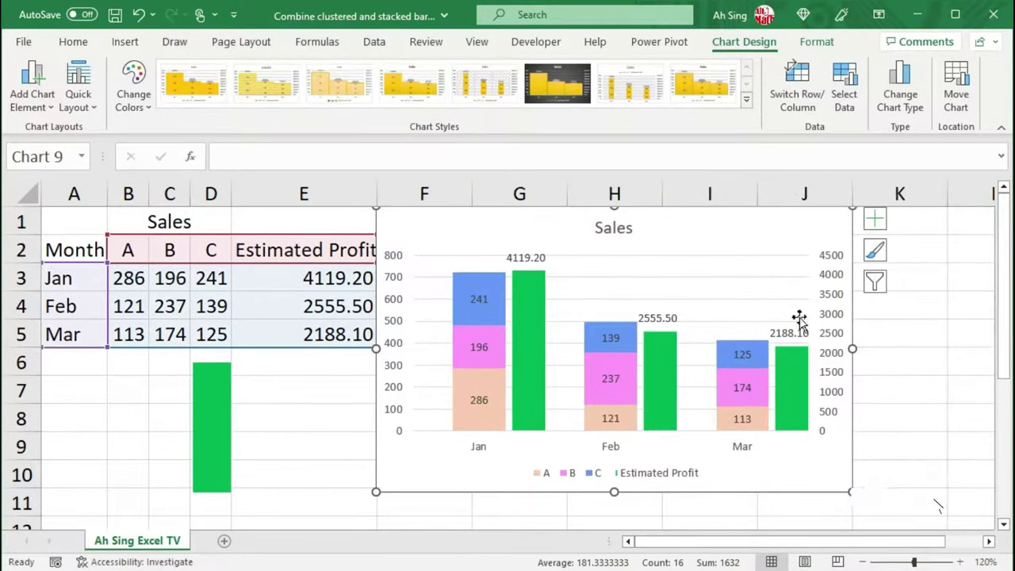
Step: Recalculate the random sales figures three times with F9 to check the chart updates
key(Escape)
key(F9)
key(F9)
key(F9)
key(F9)
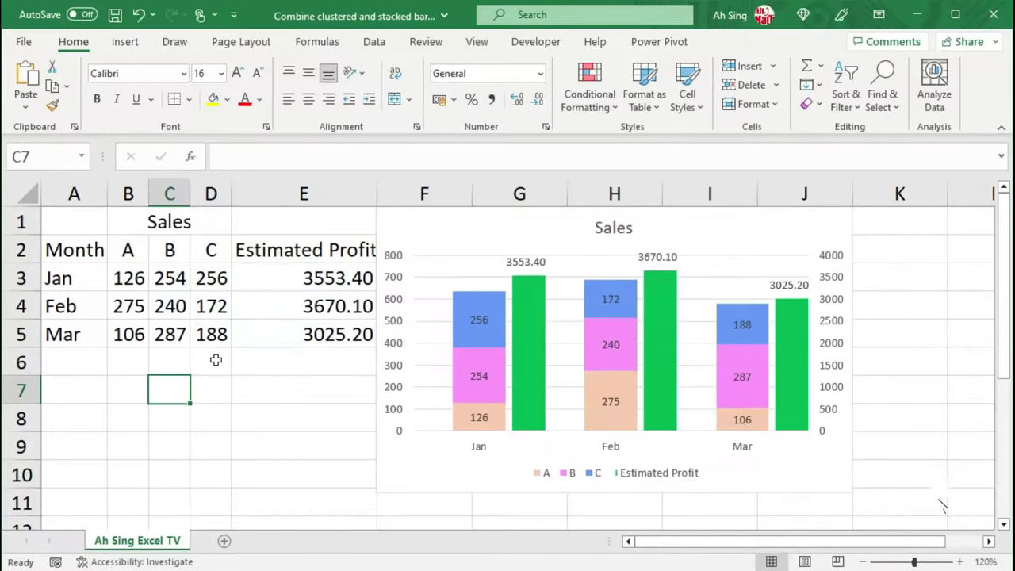
key(F9)
key(F9)
key(F9)
key(F9)
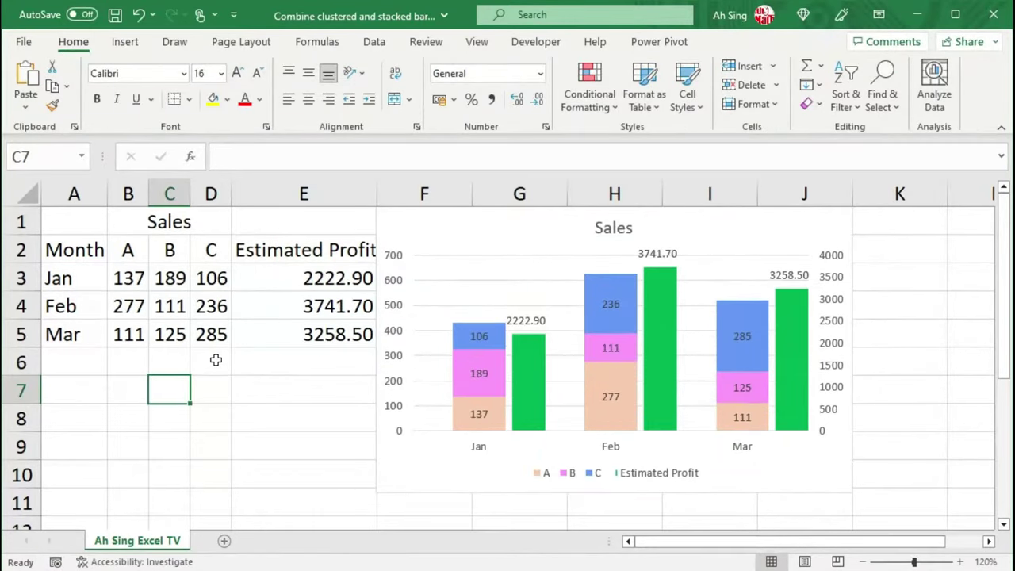
key(F9)
key(F9)
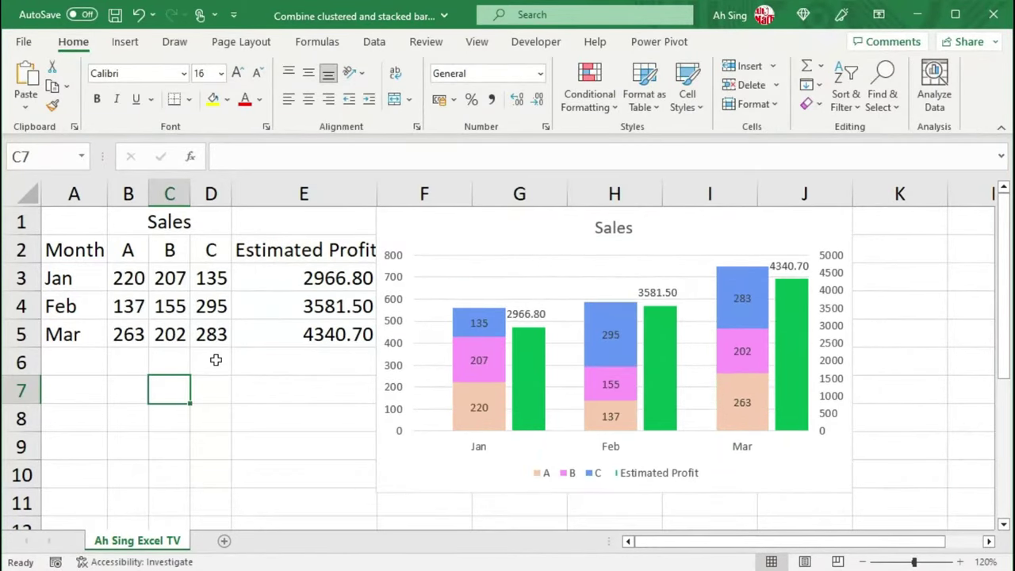